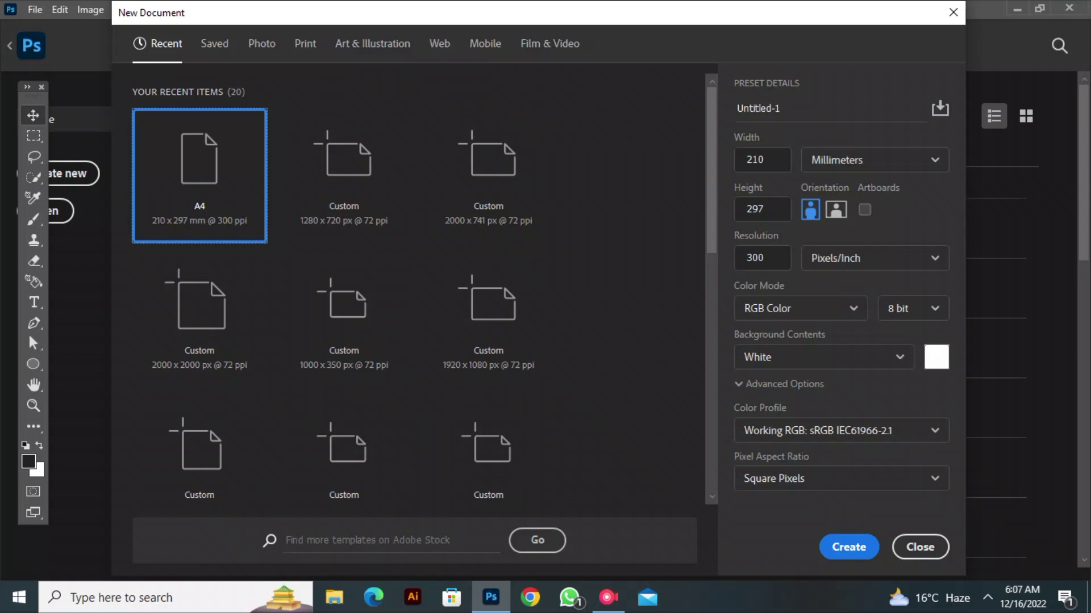
Create an A4 portrait document named rashid at 210 x 297 mm, 300 pixels/inch, with a white background
{"action": "left_click", "coordinate": [758, 108]}
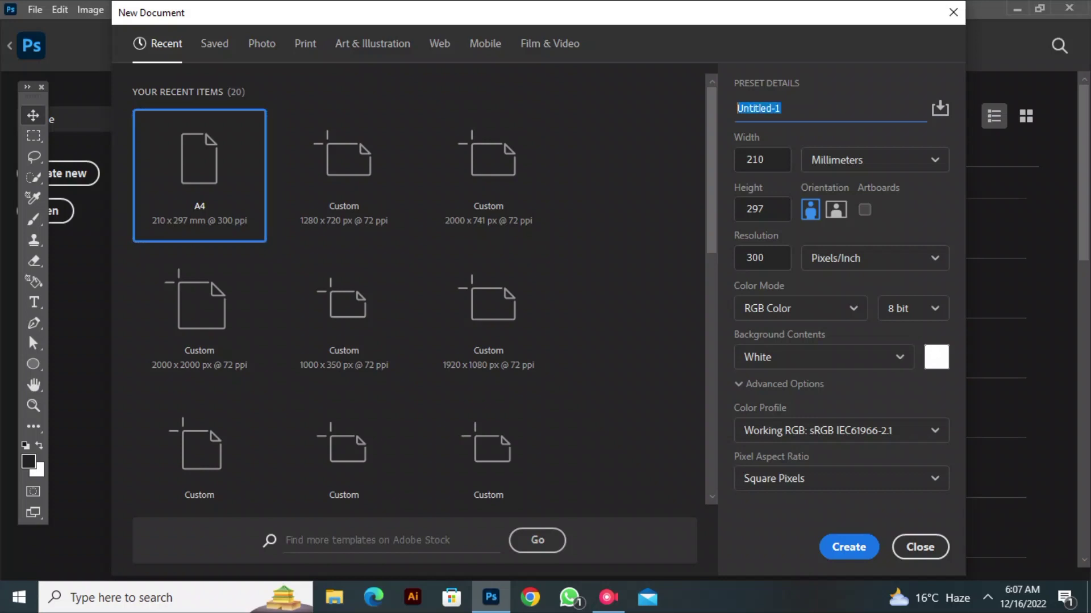
{"action": "type", "text": "rashid"}
{"action": "key", "text": "Return"}
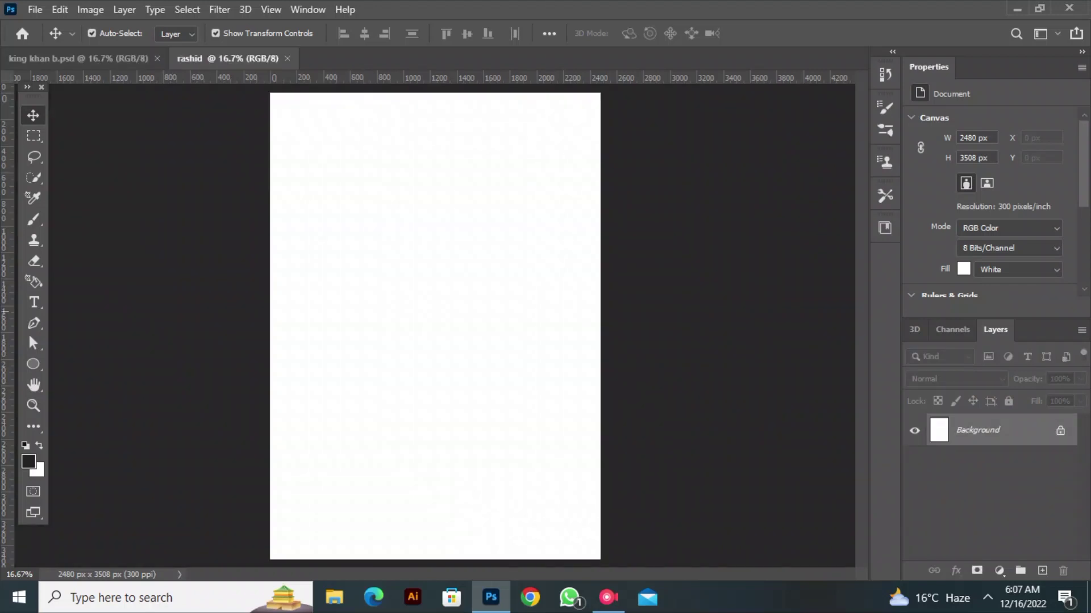
Place the rashid_khan-removebg-preview PNG from Downloads as a linked image at its default size on the page
{"action": "left_click", "coordinate": [34, 9]}
{"action": "left_click", "coordinate": [34, 9]}
{"action": "left_click", "coordinate": [34, 9]}
{"action": "left_click", "coordinate": [60, 341]}
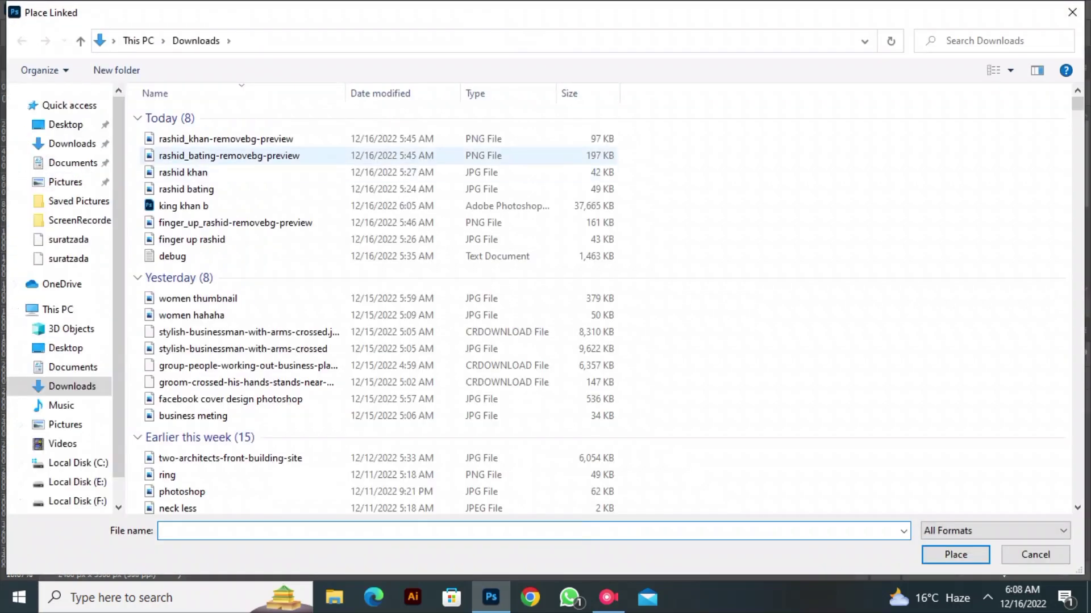
{"action": "left_click", "coordinate": [225, 138]}
{"action": "key", "text": "Return"}
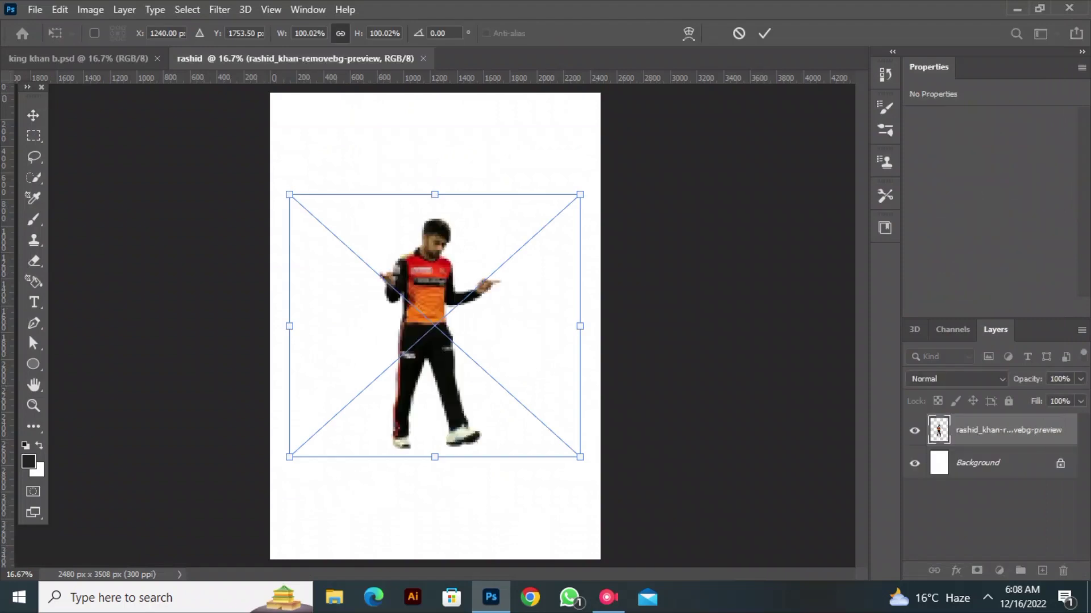
{"action": "key", "text": "Return"}
Place the rashid_bating-removebg-preview PNG from Downloads as a linked image at its default size
{"action": "left_click", "coordinate": [36, 10]}
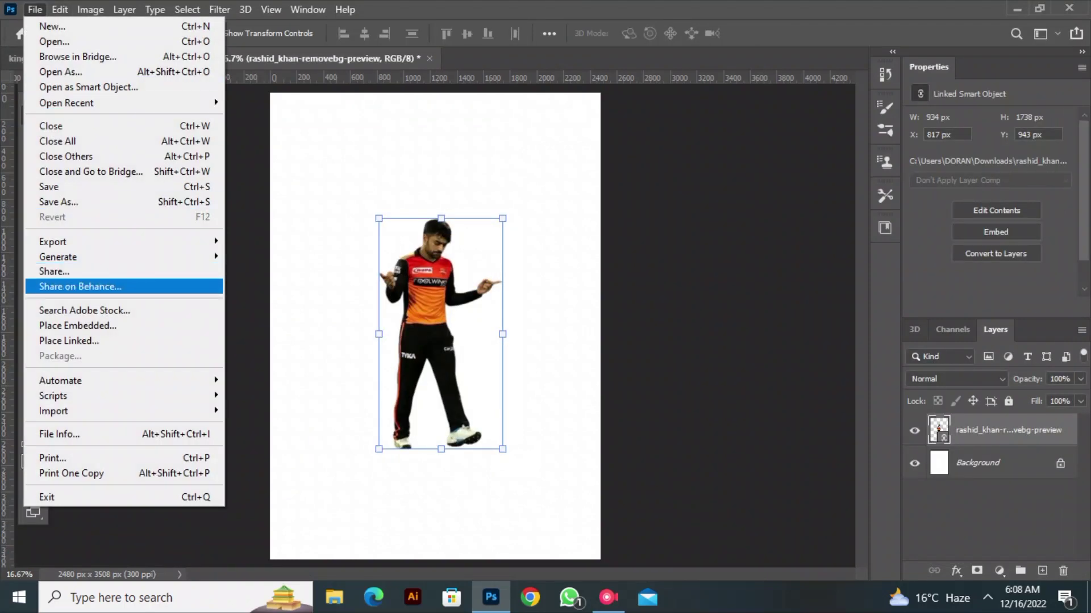
{"action": "left_click", "coordinate": [69, 341]}
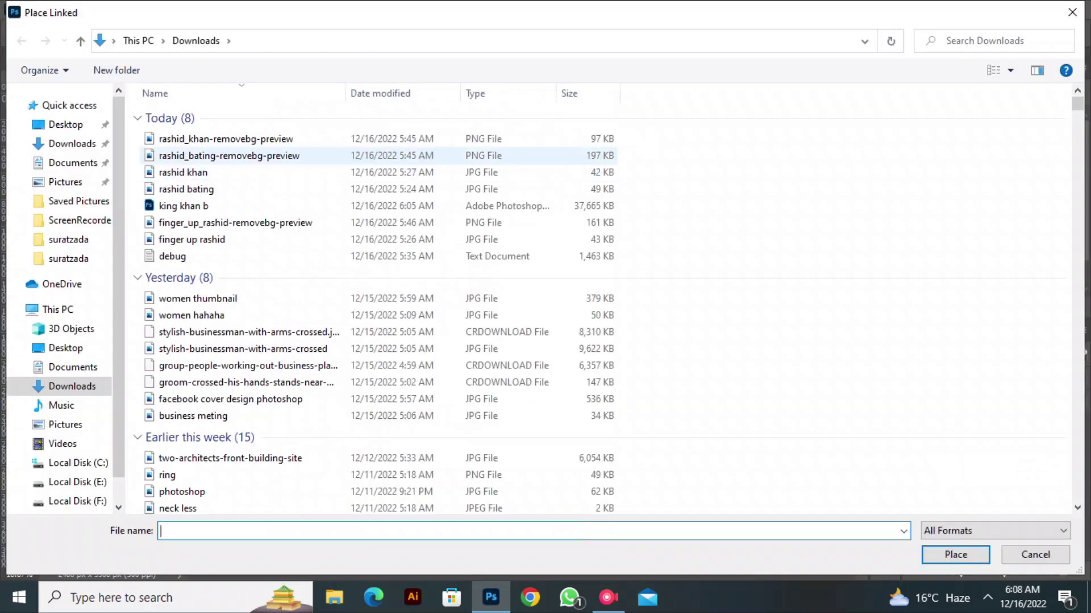
{"action": "left_click", "coordinate": [228, 155]}
{"action": "left_click", "coordinate": [955, 554]}
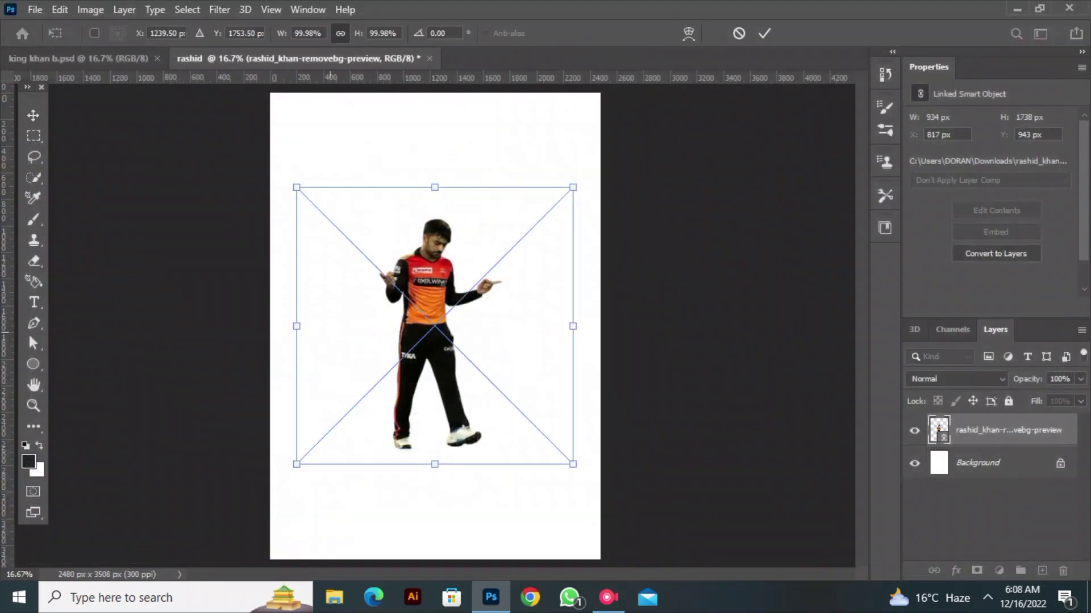
{"action": "left_click", "coordinate": [764, 33]}
Place the linked finger_up_rashid-removebg-preview PNG, scaled to about 208% and moved up to fill the upper part of the page
{"action": "left_click", "coordinate": [35, 9]}
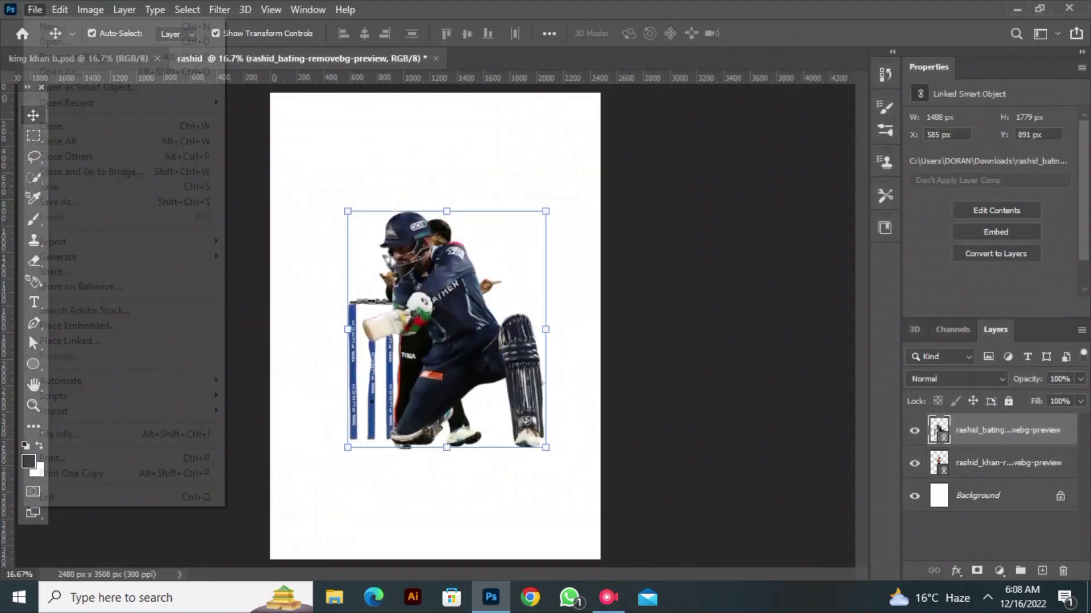
{"action": "left_click", "coordinate": [69, 341]}
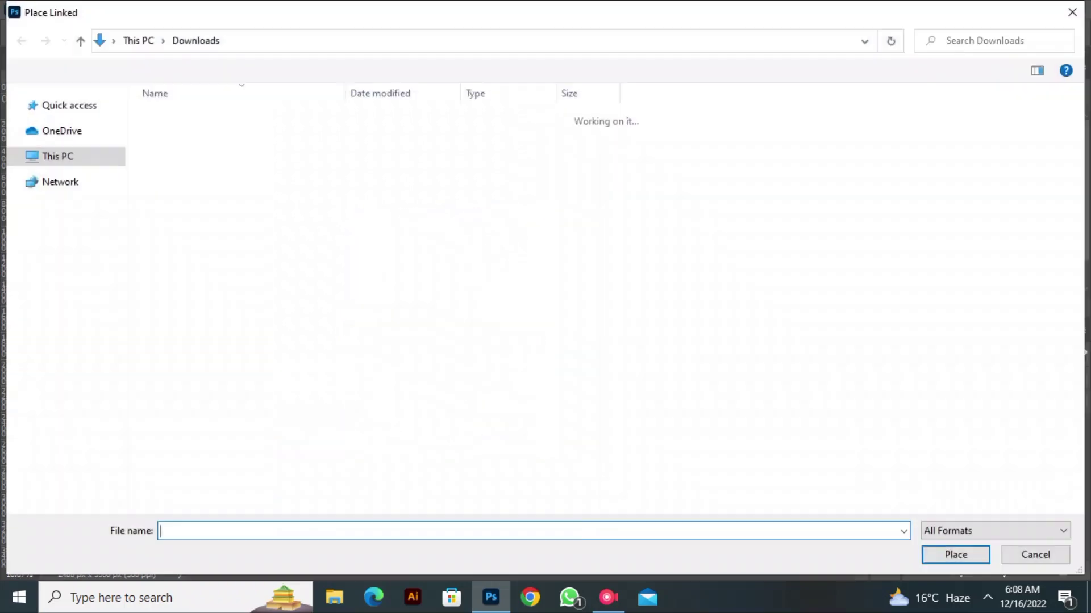
{"action": "double_click", "coordinate": [241, 224]}
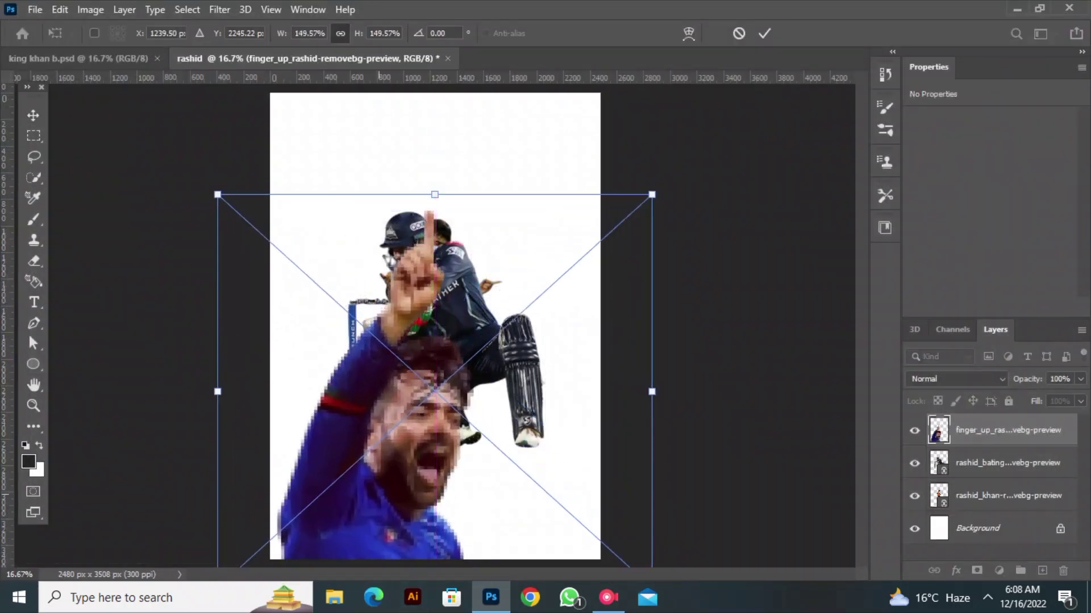
{"action": "left_click_drag", "start_coordinate": [420, 568], "coordinate": [476, 594]}
{"action": "left_click_drag", "start_coordinate": [398, 495], "coordinate": [439, 388]}
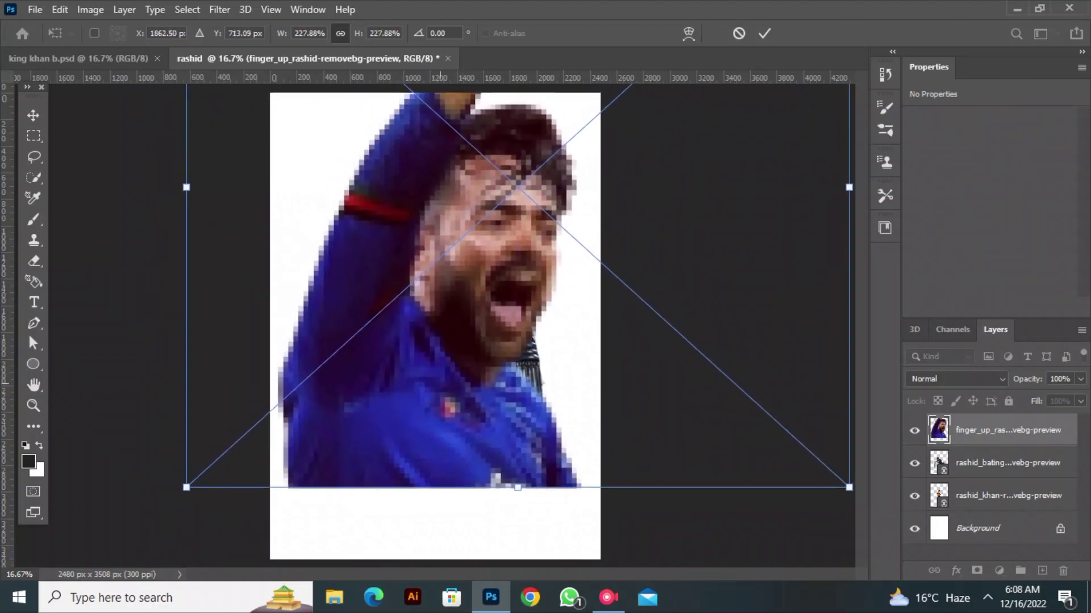
{"action": "left_click_drag", "start_coordinate": [849, 187], "coordinate": [790, 186]}
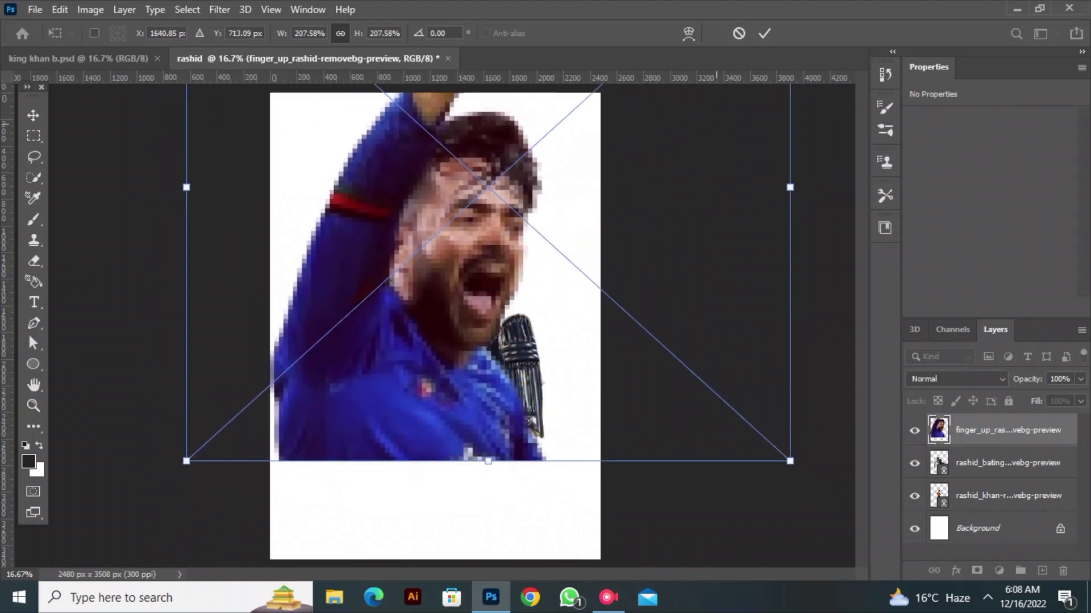
{"action": "left_click", "coordinate": [764, 33]}
Order the finger-up image directly above the Background layer and shift the batting player down and slightly left on the page
{"action": "left_click_drag", "start_coordinate": [999, 430], "coordinate": [999, 509]}
{"action": "left_click", "coordinate": [708, 399]}
{"action": "mouse_move", "coordinate": [369, 354]}
{"action": "left_mouse_down"}
{"action": "mouse_move", "coordinate": [367, 374]}
{"action": "mouse_move", "coordinate": [381, 354]}
{"action": "left_mouse_up"}
{"action": "left_click_drag", "start_coordinate": [463, 341], "coordinate": [442, 389]}
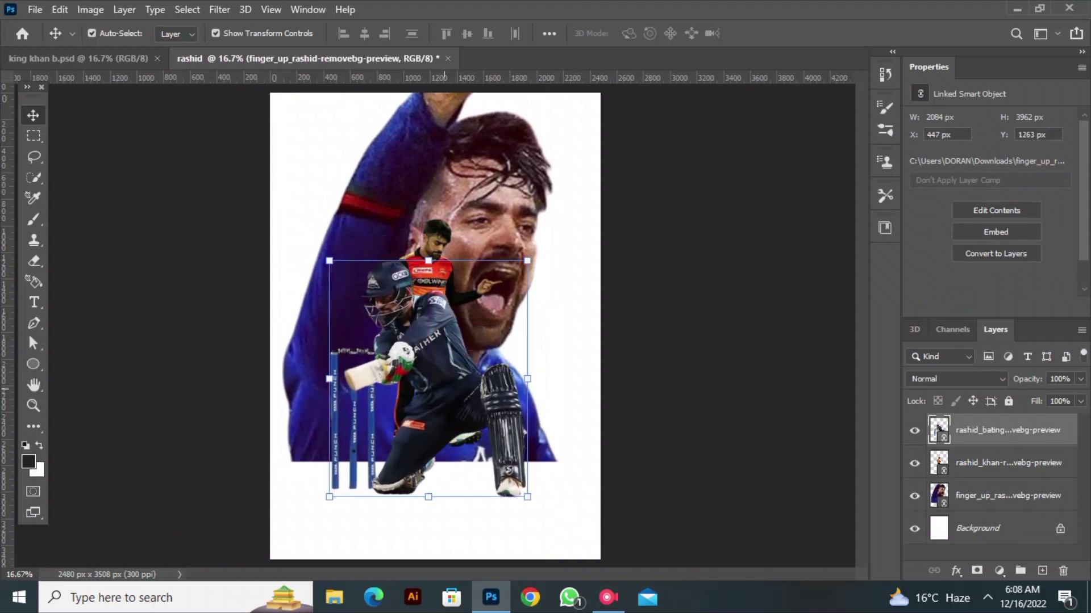
Rasterize the batting player's layer for erasing and set the Eraser size to 70 px
{"action": "key", "text": "ctrl+plus"}
{"action": "key", "text": "ctrl+plus"}
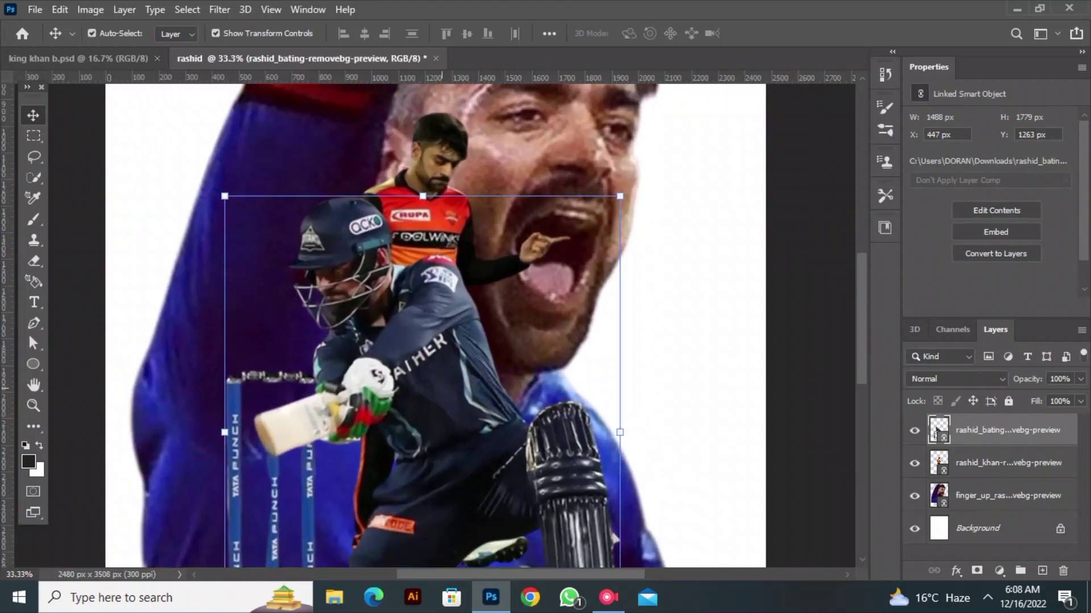
{"action": "scroll", "coordinate": [432, 324], "scroll_direction": "down", "scroll_amount": 3}
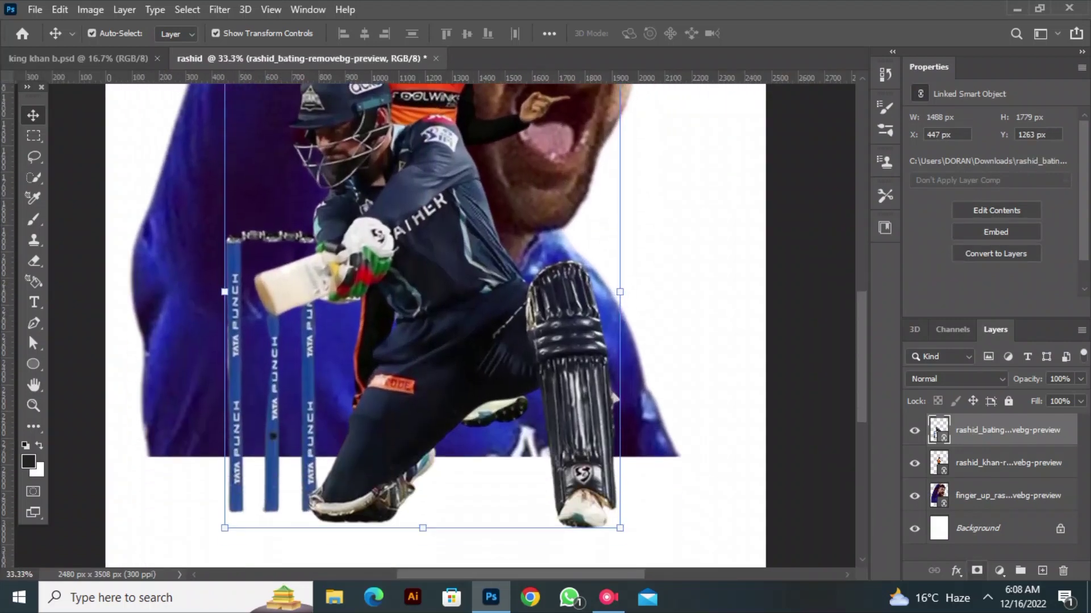
{"action": "left_click", "coordinate": [34, 262]}
{"action": "left_click", "coordinate": [235, 267]}
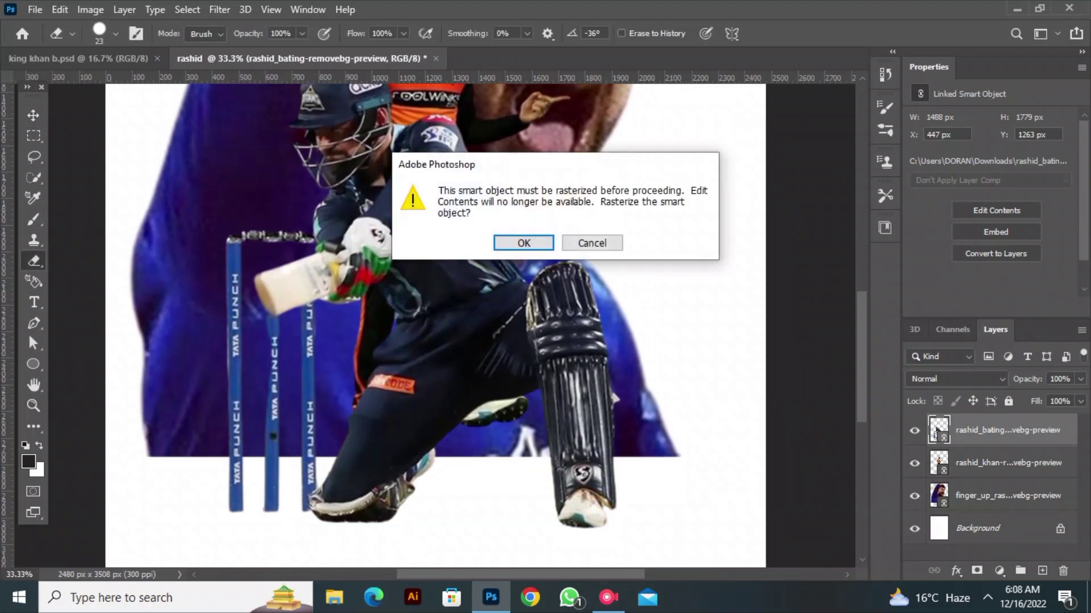
{"action": "key", "text": "Return"}
{"action": "right_click", "coordinate": [230, 241]}
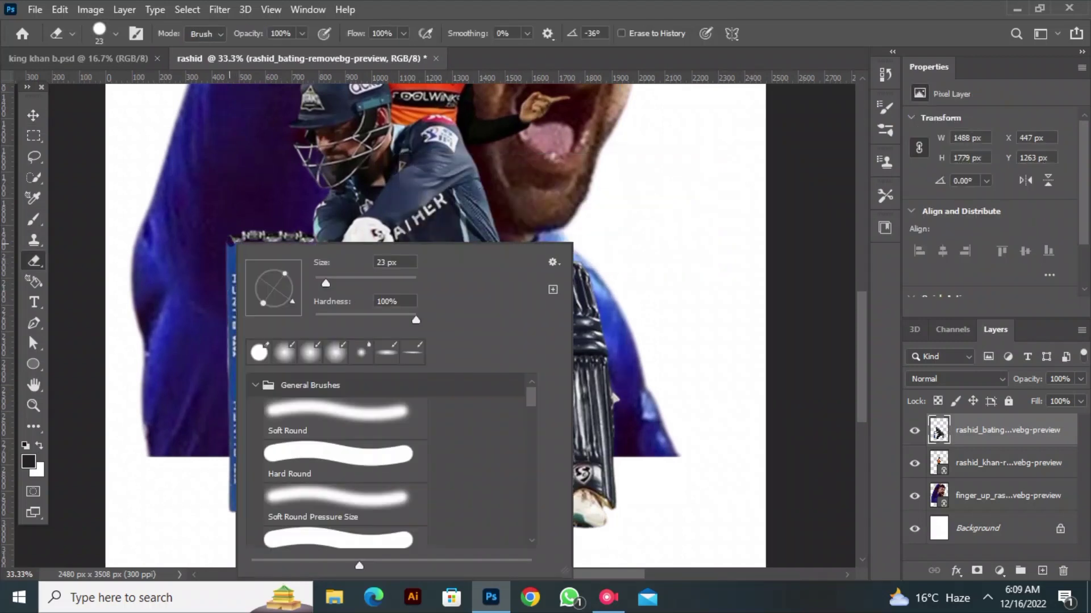
{"action": "left_click_drag", "start_coordinate": [325, 282], "coordinate": [349, 282]}
{"action": "key", "text": "Return"}
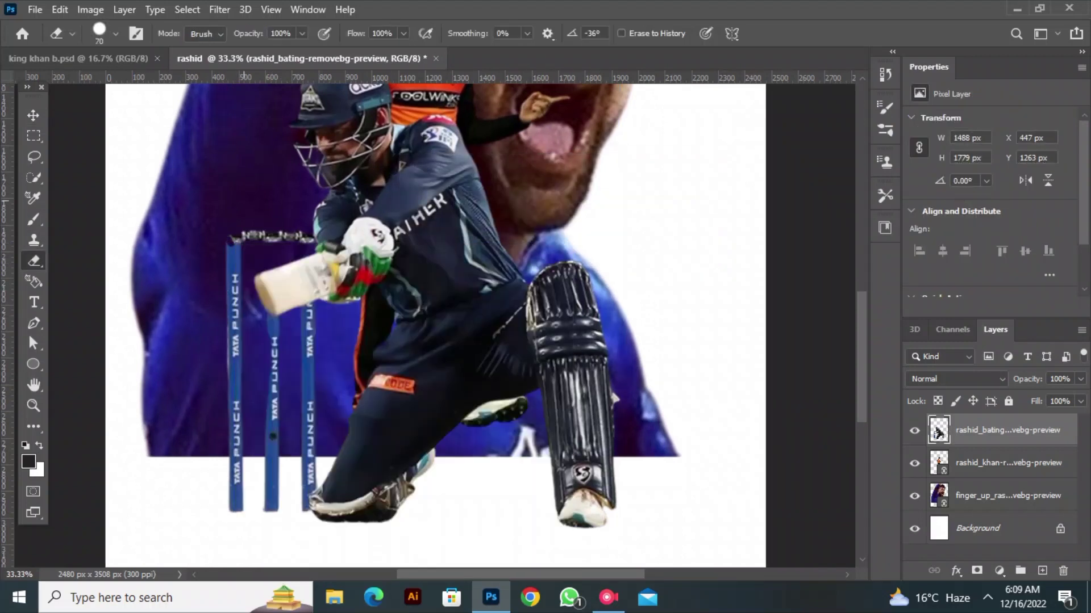
Erase the three blue stumps and the bails beside the batting player, leaving the bat, gloves and shoe intact
{"action": "left_click_drag", "start_coordinate": [233, 238], "coordinate": [234, 514]}
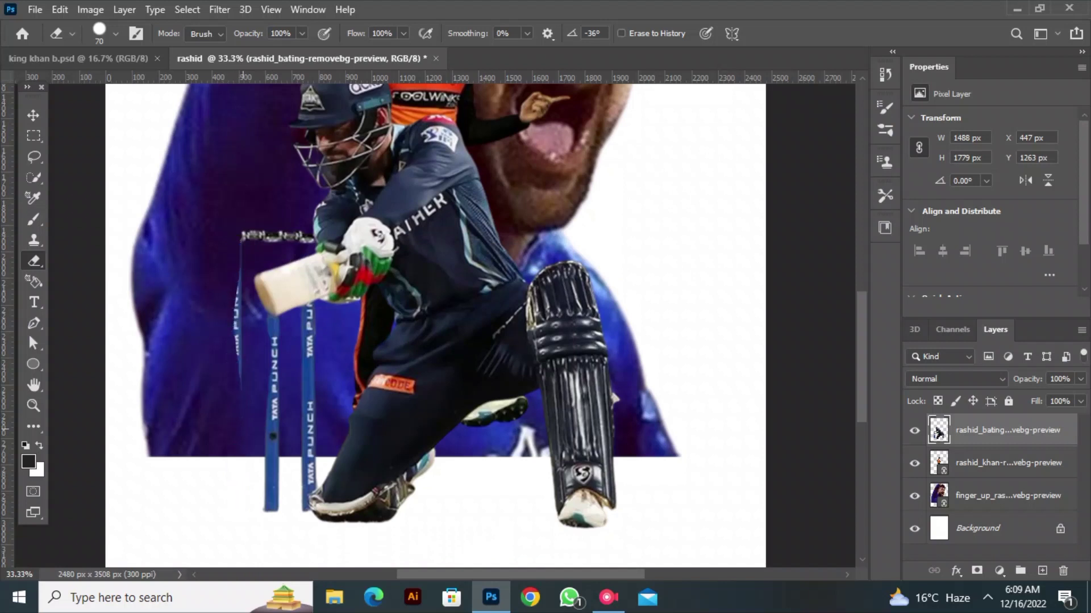
{"action": "left_click_drag", "start_coordinate": [241, 387], "coordinate": [237, 313]}
{"action": "left_click_drag", "start_coordinate": [243, 256], "coordinate": [274, 236]}
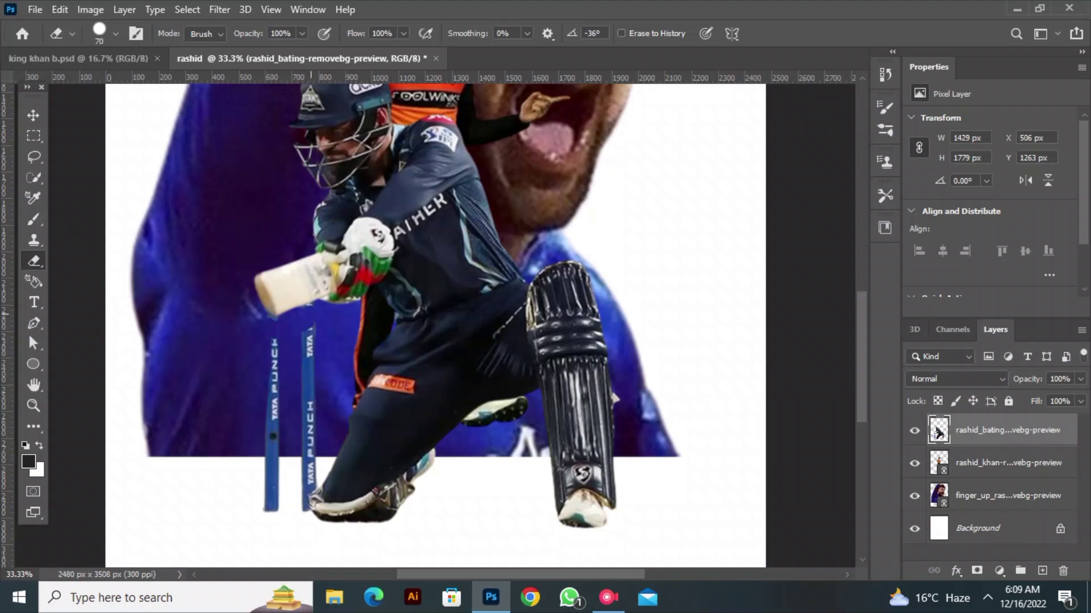
{"action": "left_click_drag", "start_coordinate": [307, 330], "coordinate": [308, 463]}
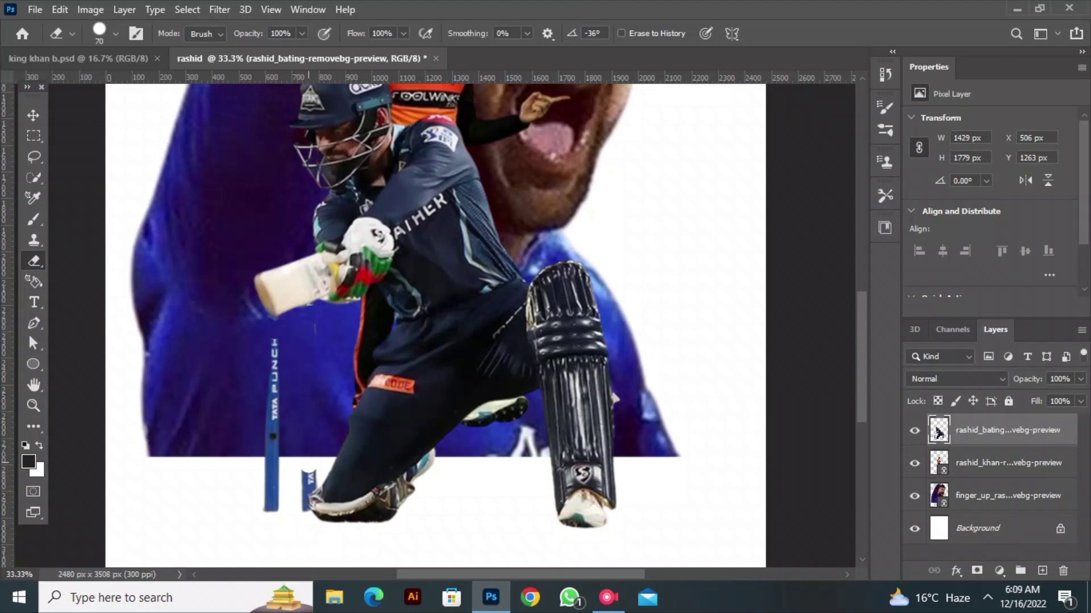
{"action": "left_click_drag", "start_coordinate": [272, 503], "coordinate": [272, 368]}
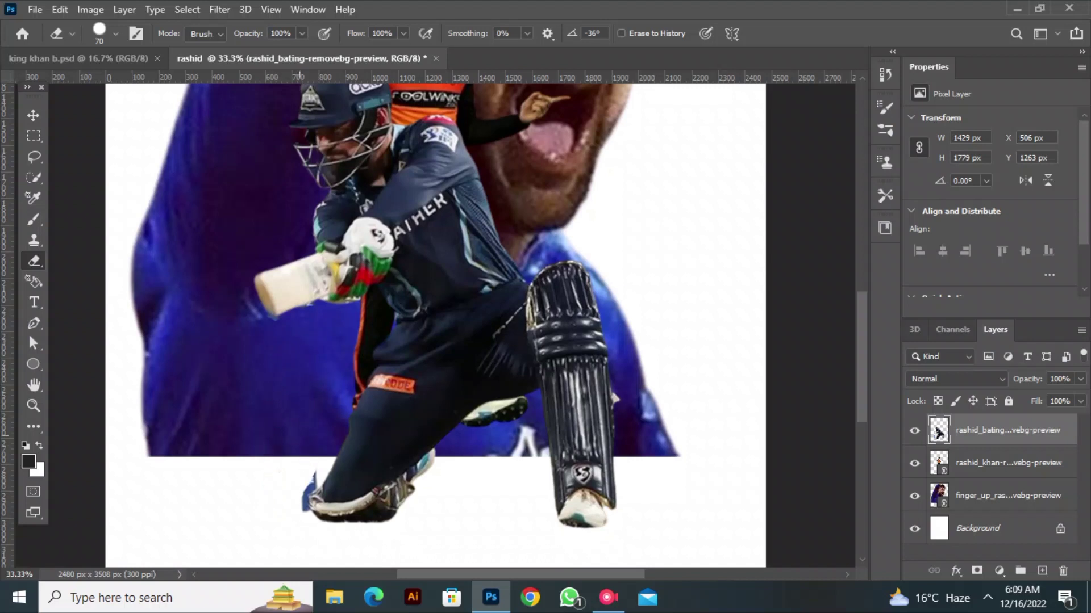
{"action": "left_click_drag", "start_coordinate": [312, 473], "coordinate": [313, 490]}
{"action": "key", "text": "v"}
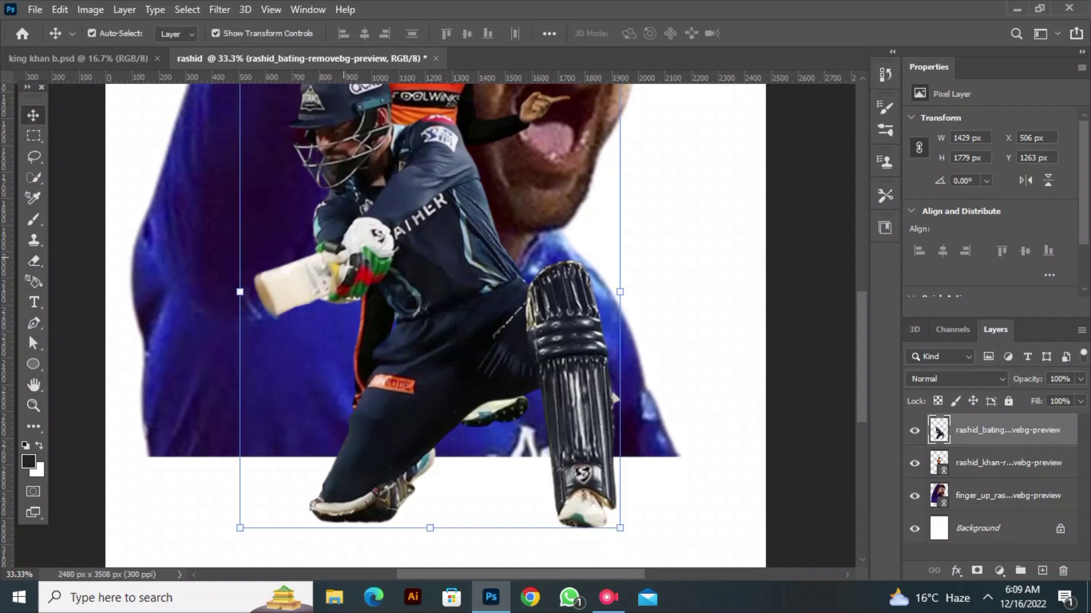
Move the batting player up and left and the orange-shirted player right and slightly down over the large portrait
{"action": "key", "text": "ctrl+plus"}
{"action": "key", "text": "ctrl+minus"}
{"action": "key", "text": "ctrl+minus"}
{"action": "key", "text": "ctrl+minus"}
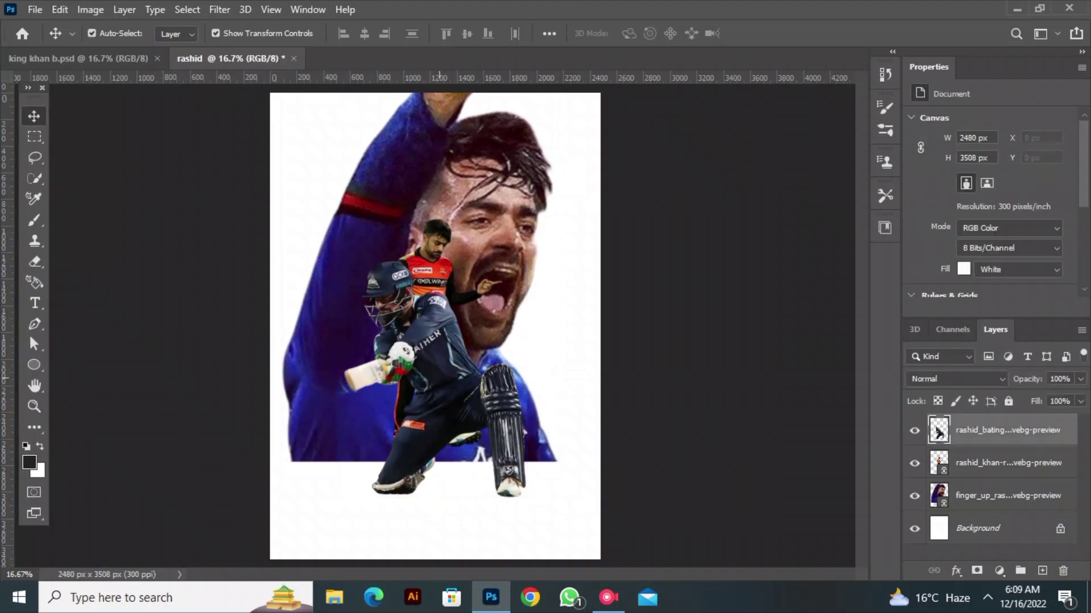
{"action": "left_click_drag", "start_coordinate": [440, 375], "coordinate": [396, 330]}
{"action": "left_click_drag", "start_coordinate": [433, 273], "coordinate": [473, 299]}
{"action": "left_click", "coordinate": [486, 194]}
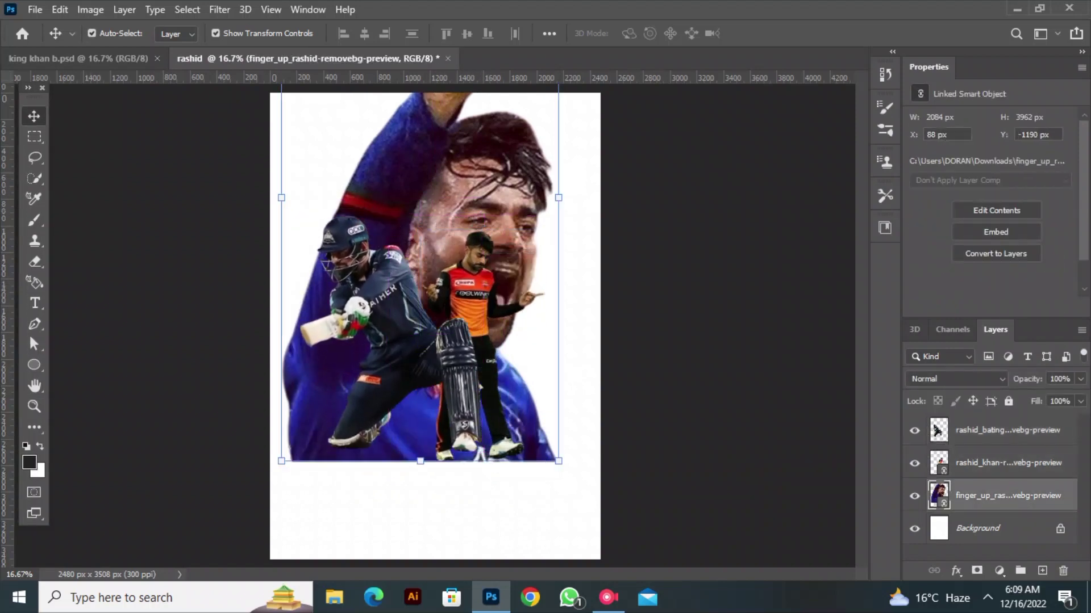
Add a dark solid color fill layer directly above the Background layer
{"action": "left_click", "coordinate": [978, 528]}
{"action": "left_click", "coordinate": [999, 571]}
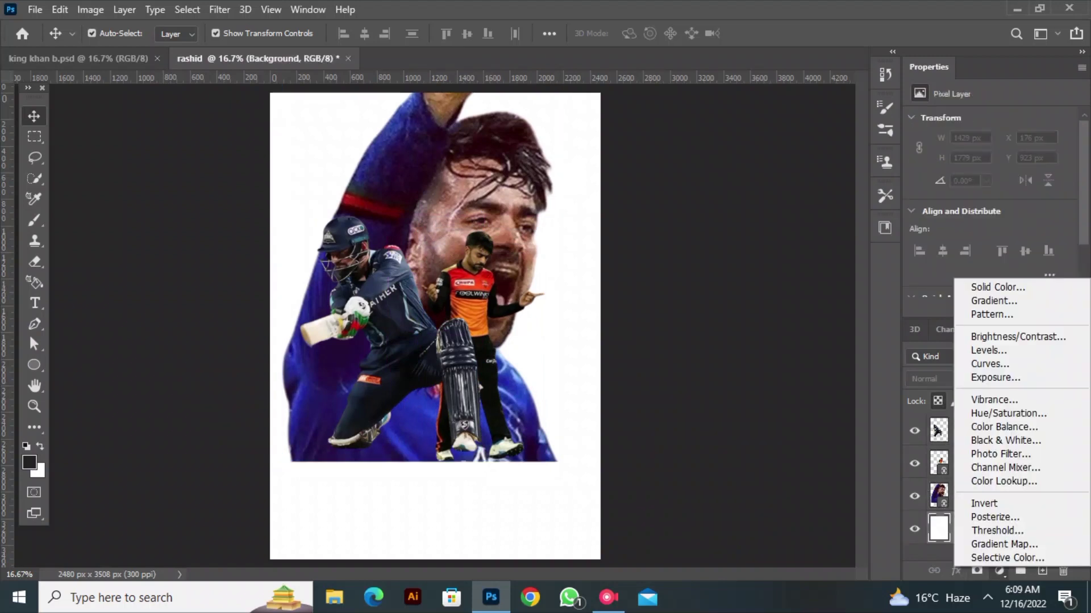
{"action": "left_click", "coordinate": [997, 287]}
{"action": "left_click", "coordinate": [1030, 270]}
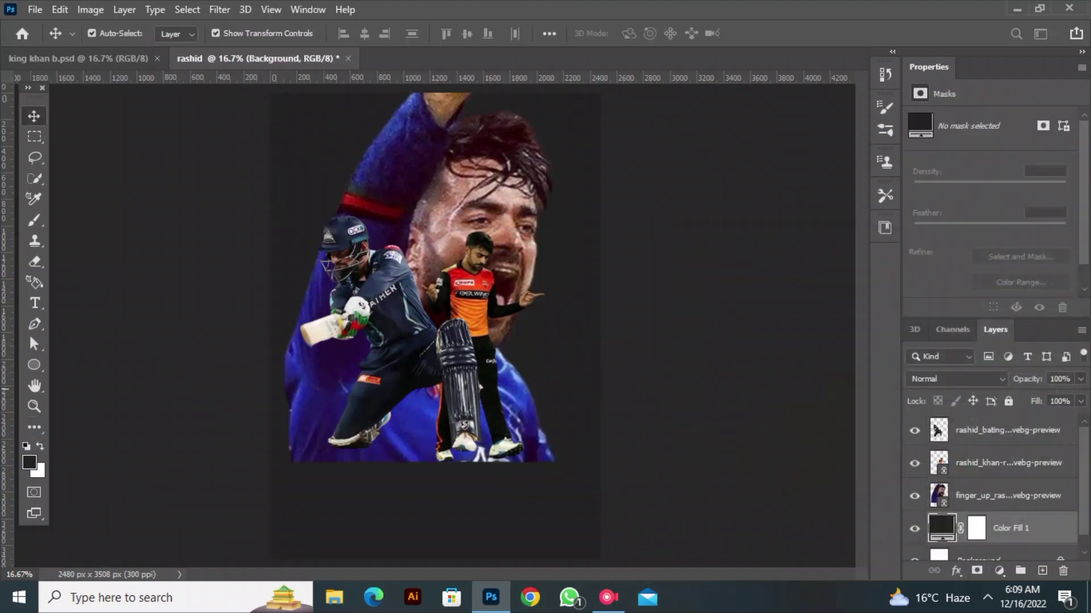
Paint a soft #363636 glow behind the players on a new layer above the color fill, using a 2165 px brush at 0% hardness
{"action": "left_click", "coordinate": [1042, 571]}
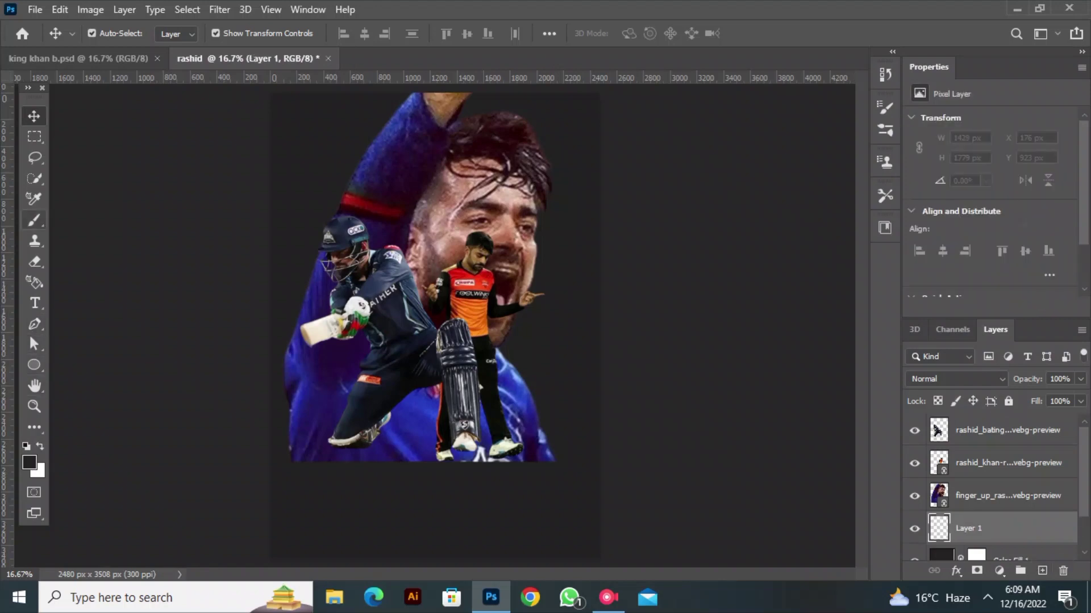
{"action": "left_click", "coordinate": [34, 220]}
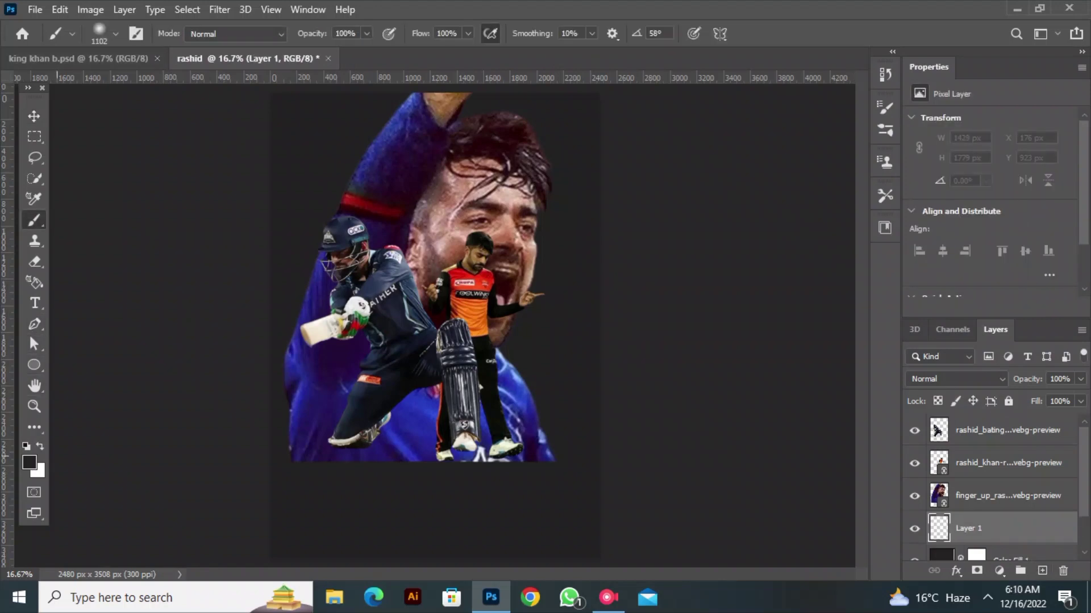
{"action": "right_click", "coordinate": [407, 285]}
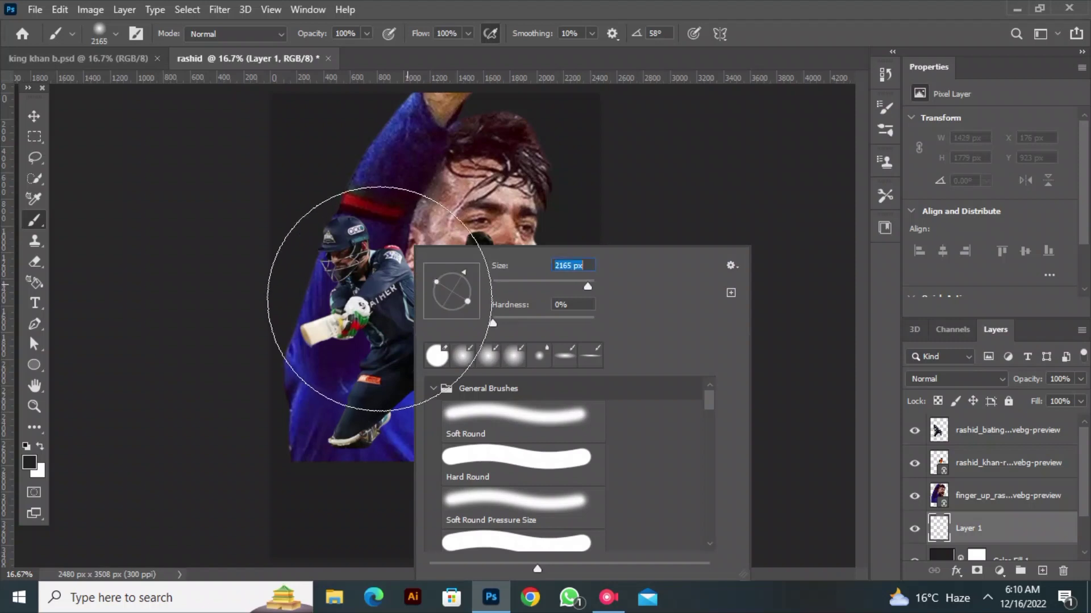
{"action": "key", "text": "Return"}
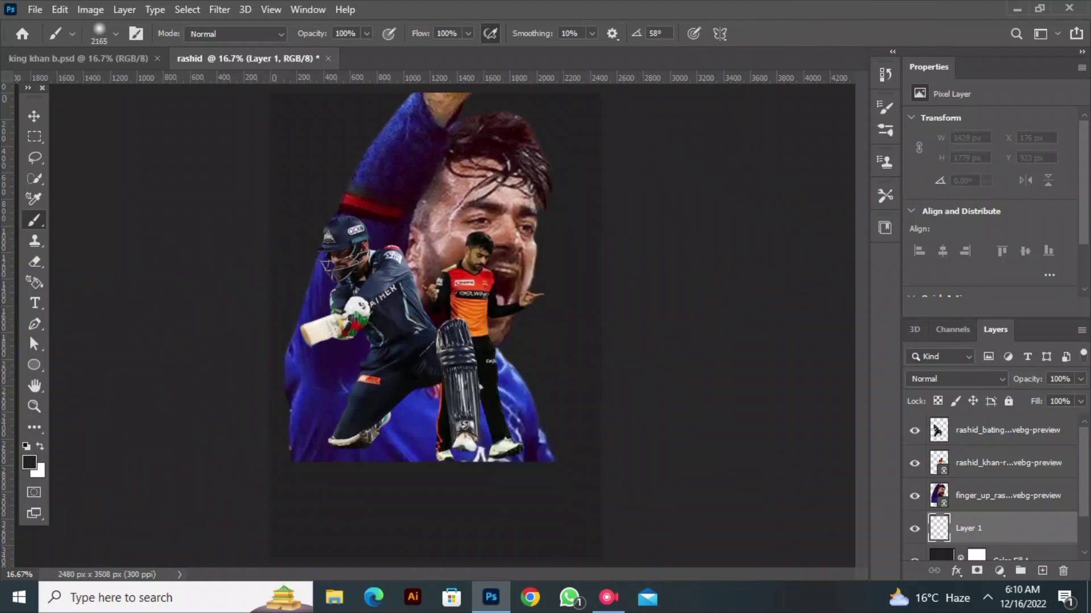
{"action": "left_click", "coordinate": [30, 463]}
{"action": "left_click_drag", "start_coordinate": [679, 438], "coordinate": [668, 439]}
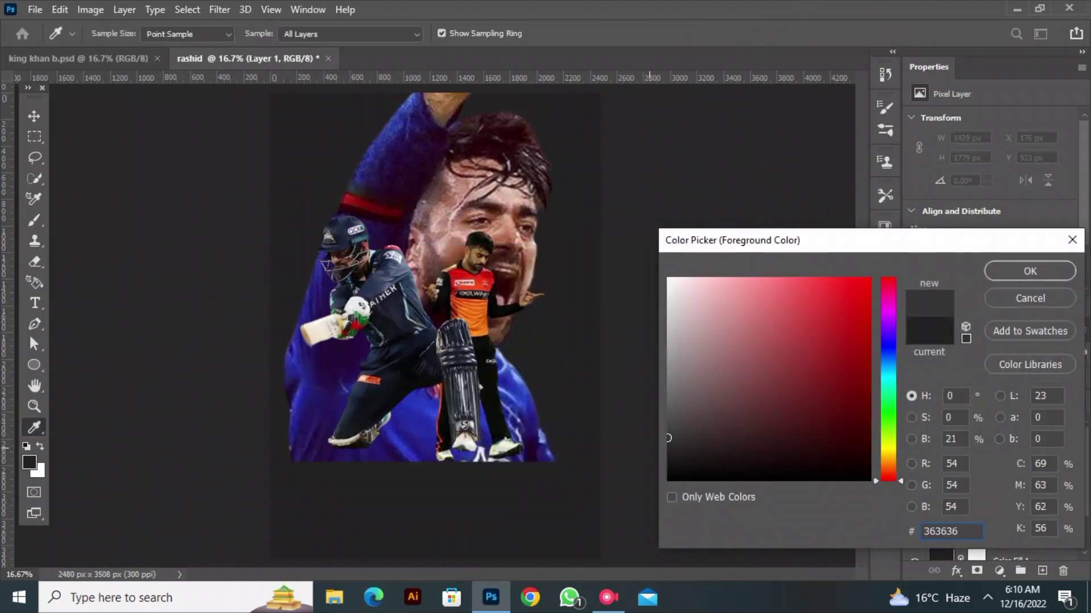
{"action": "key", "text": "Return"}
{"action": "mouse_move", "coordinate": [459, 262]}
{"action": "left_mouse_down"}
{"action": "mouse_move", "coordinate": [407, 248]}
{"action": "mouse_move", "coordinate": [402, 268]}
{"action": "mouse_move", "coordinate": [424, 336]}
{"action": "mouse_move", "coordinate": [449, 346]}
{"action": "mouse_move", "coordinate": [442, 241]}
{"action": "mouse_move", "coordinate": [440, 353]}
{"action": "mouse_move", "coordinate": [419, 224]}
{"action": "left_mouse_up"}
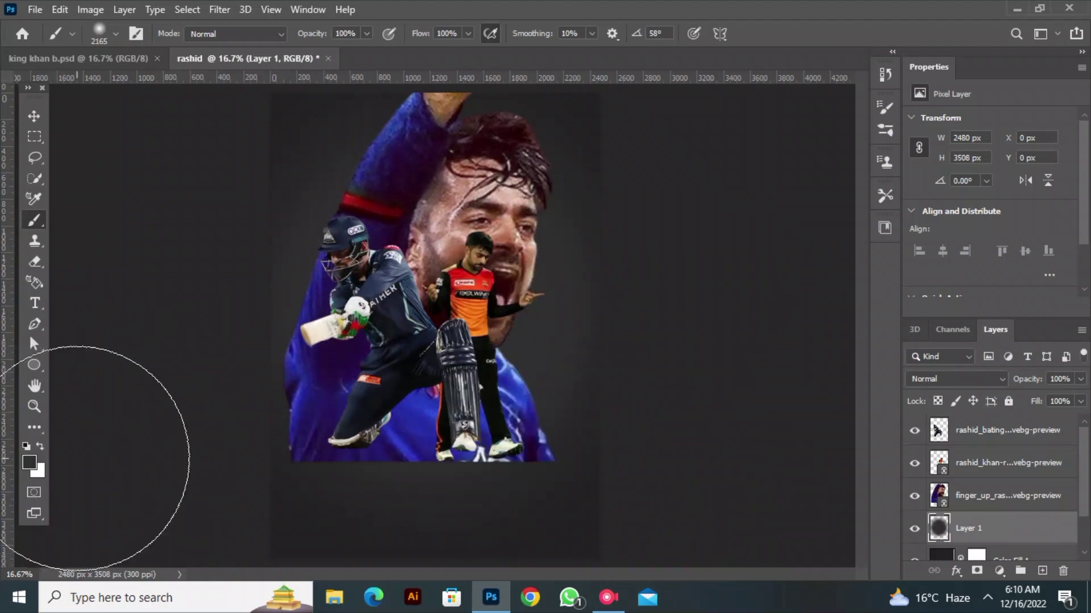
Set the foreground color to #454545 and brush a lighter glow behind the players
{"action": "left_click", "coordinate": [30, 462]}
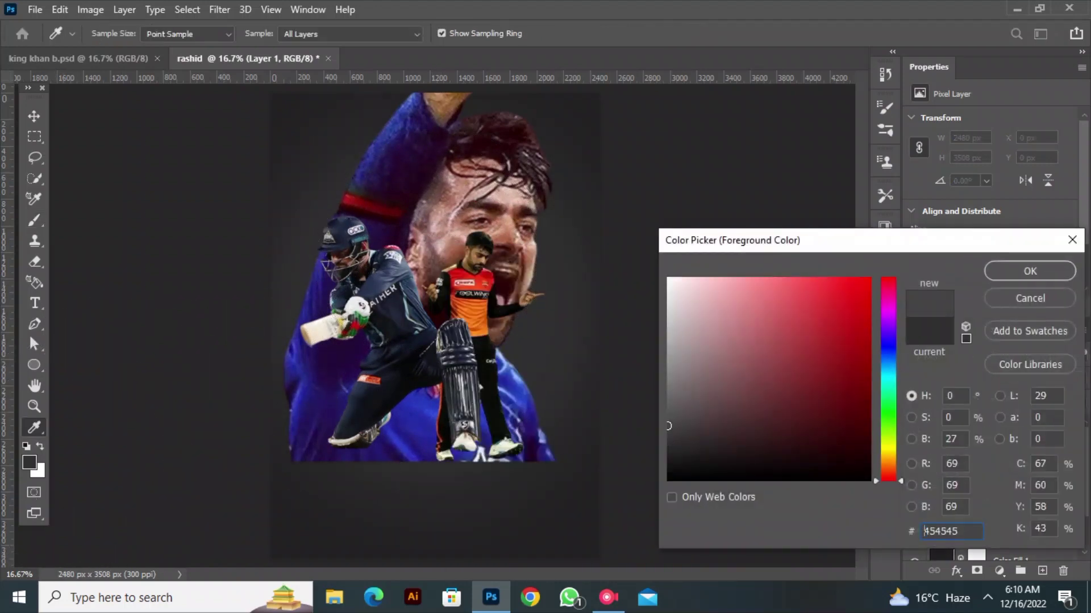
{"action": "left_click", "coordinate": [1030, 271]}
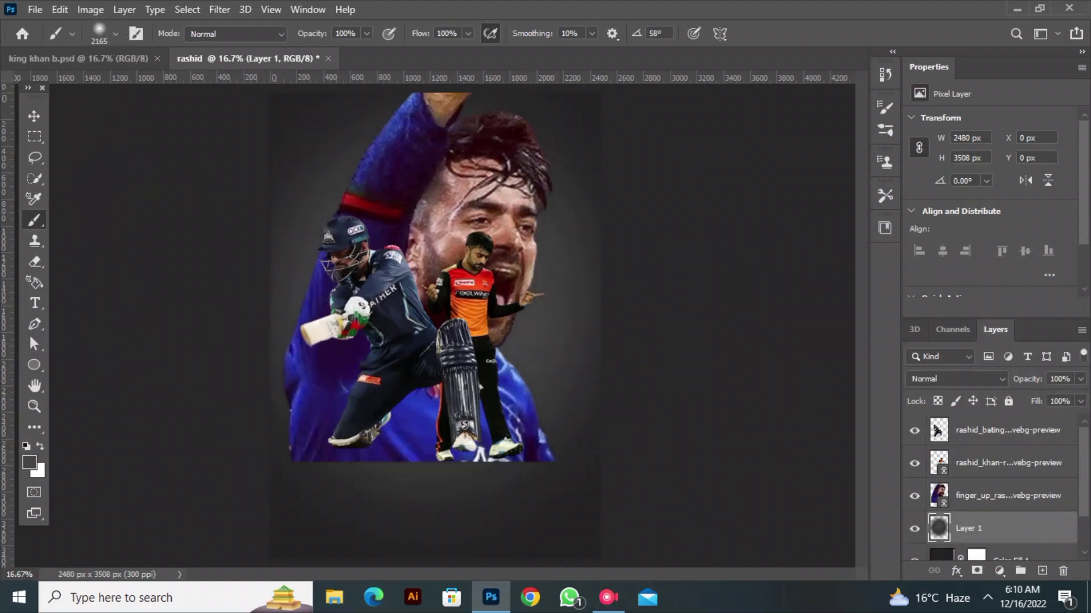
Add the title text RASHID KHAN across the players' feet in Ebrima Bold at 59 pt
{"action": "left_click", "coordinate": [33, 116]}
{"action": "left_click", "coordinate": [151, 204]}
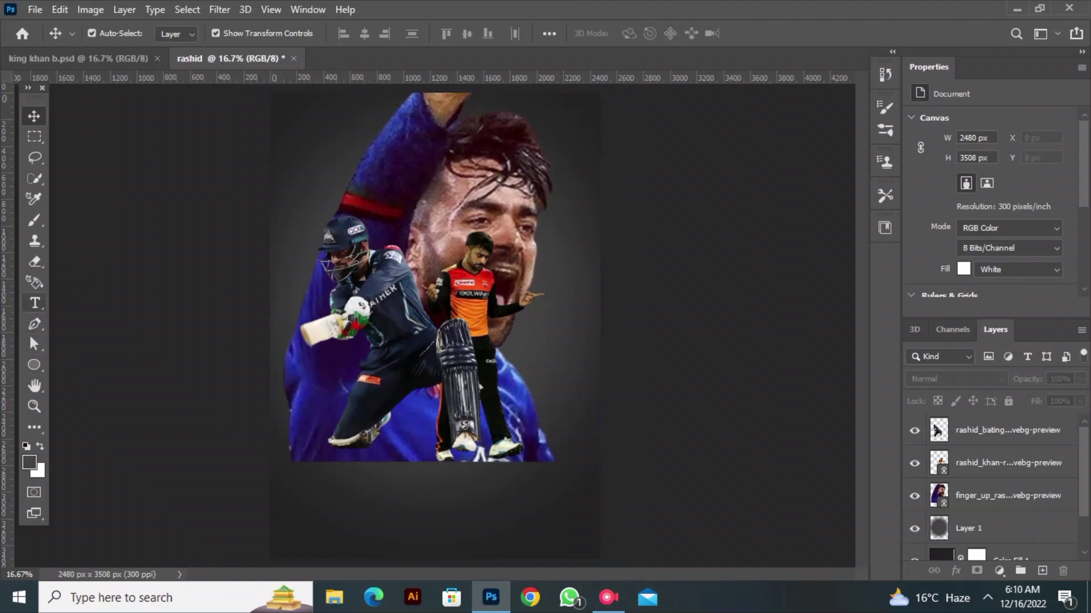
{"action": "left_click", "coordinate": [34, 303]}
{"action": "left_click", "coordinate": [325, 483]}
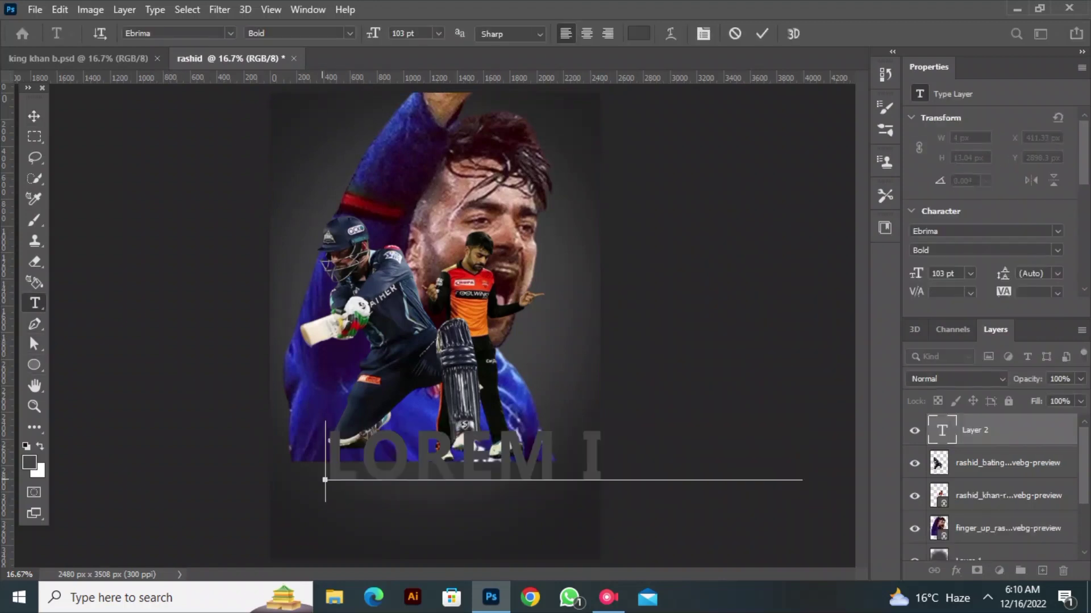
{"action": "key", "text": "BackSpace"}
{"action": "type", "text": "RASH"}
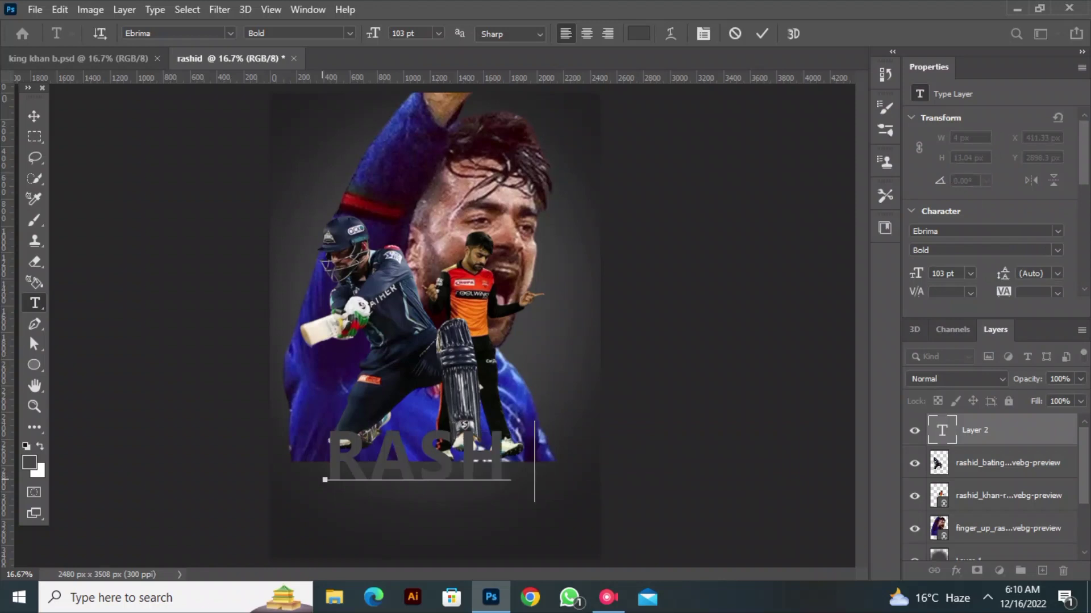
{"action": "type", "text": "IDN"}
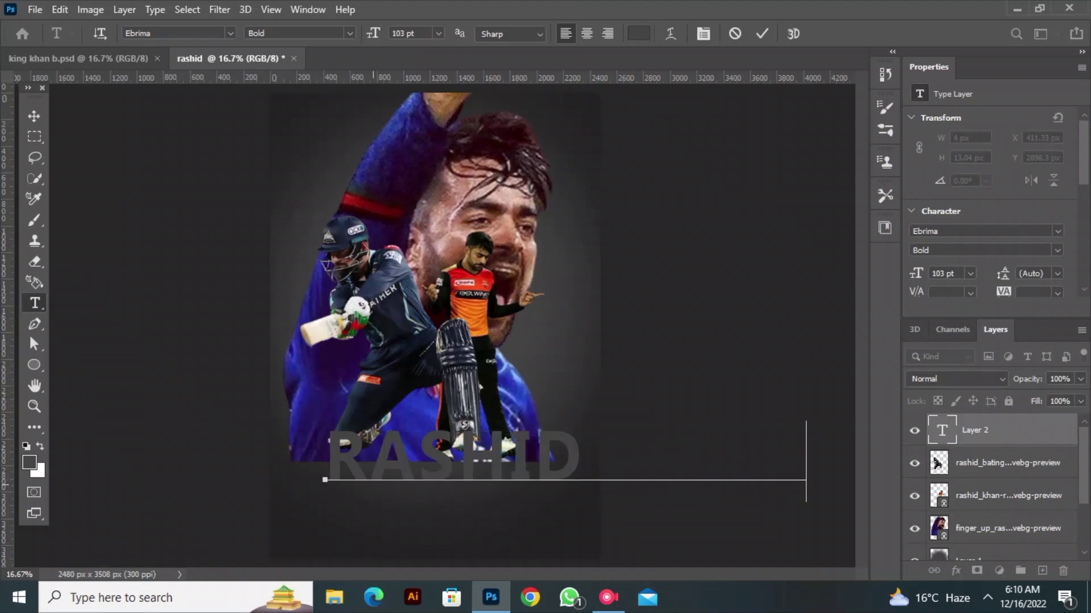
{"action": "key", "text": "ctrl+a"}
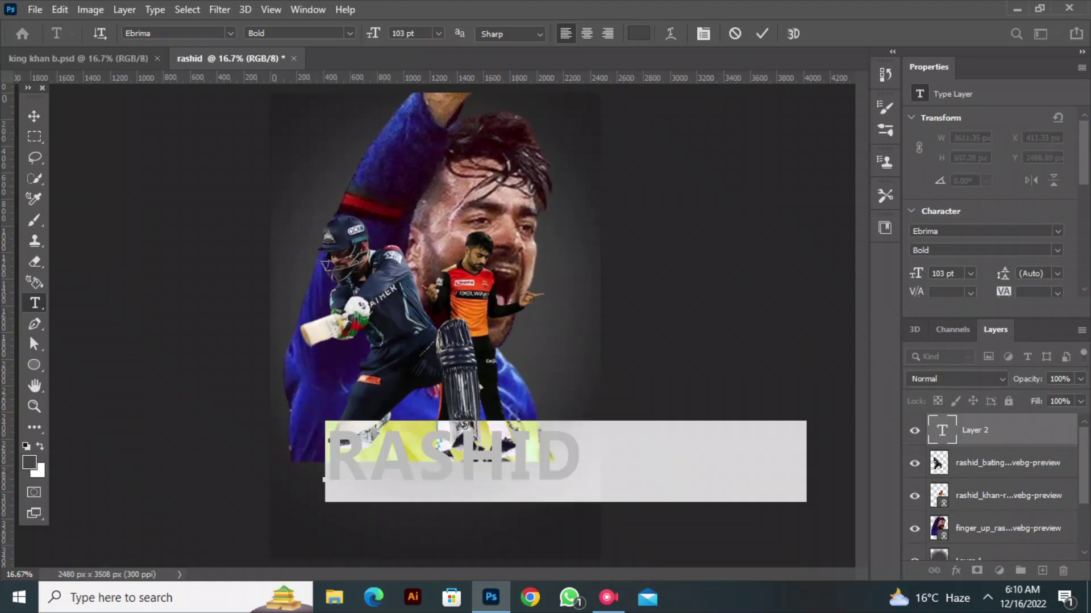
{"action": "left_click_drag", "start_coordinate": [372, 33], "coordinate": [348, 33]}
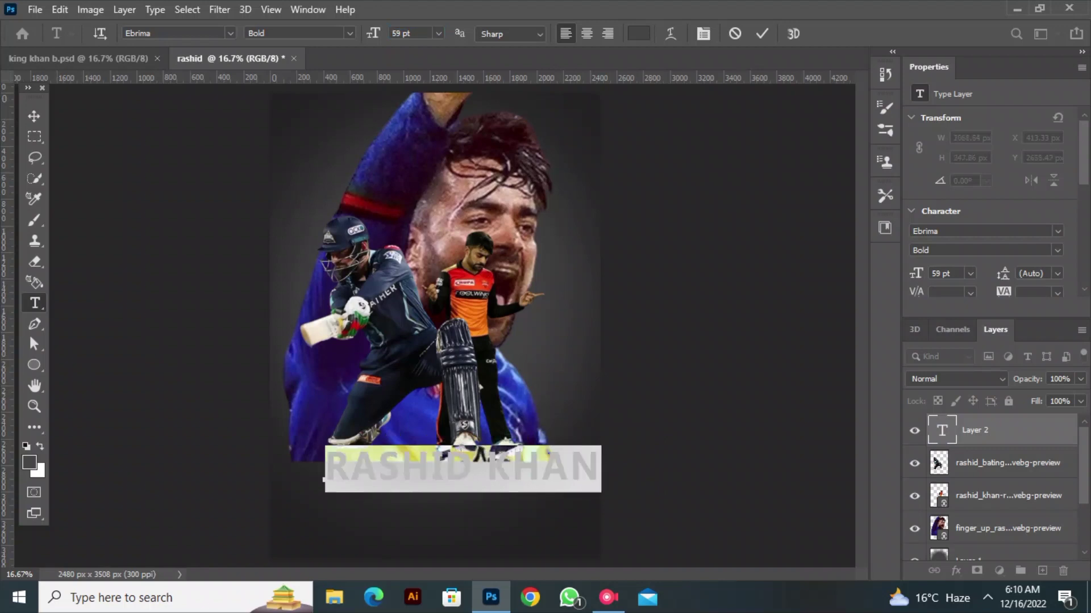
Move the RASHID KHAN title to the poster's left edge and enlarge it to 70.47 pt to span the full width
{"action": "left_click", "coordinate": [33, 116]}
{"action": "left_click_drag", "start_coordinate": [327, 466], "coordinate": [271, 473]}
{"action": "left_click_drag", "start_coordinate": [394, 478], "coordinate": [425, 475]}
{"action": "key", "text": "Return"}
Change the RASHID KHAN text color to white, #ffffff
{"action": "double_click", "coordinate": [431, 464]}
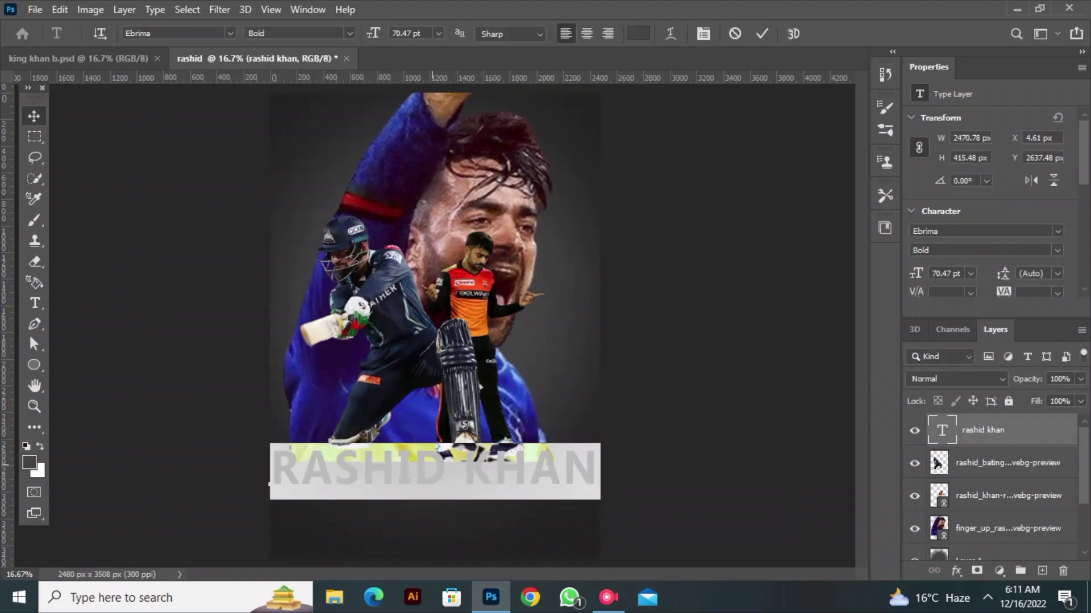
{"action": "left_click", "coordinate": [638, 33]}
{"action": "left_click_drag", "start_coordinate": [681, 307], "coordinate": [668, 277]}
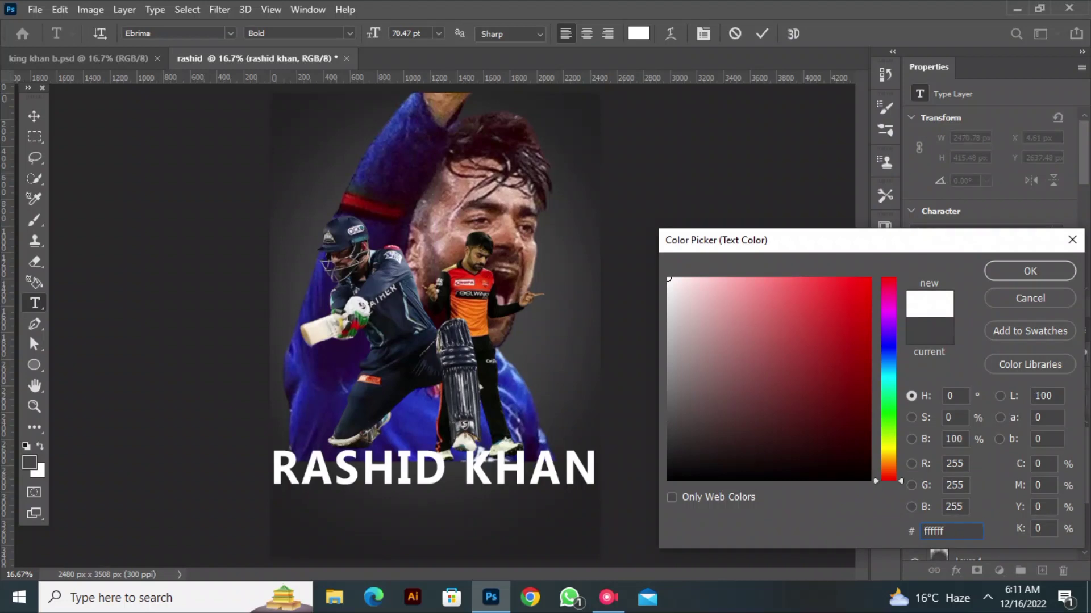
{"action": "key", "text": "Return"}
{"action": "left_click", "coordinate": [762, 33]}
{"action": "key", "text": "v"}
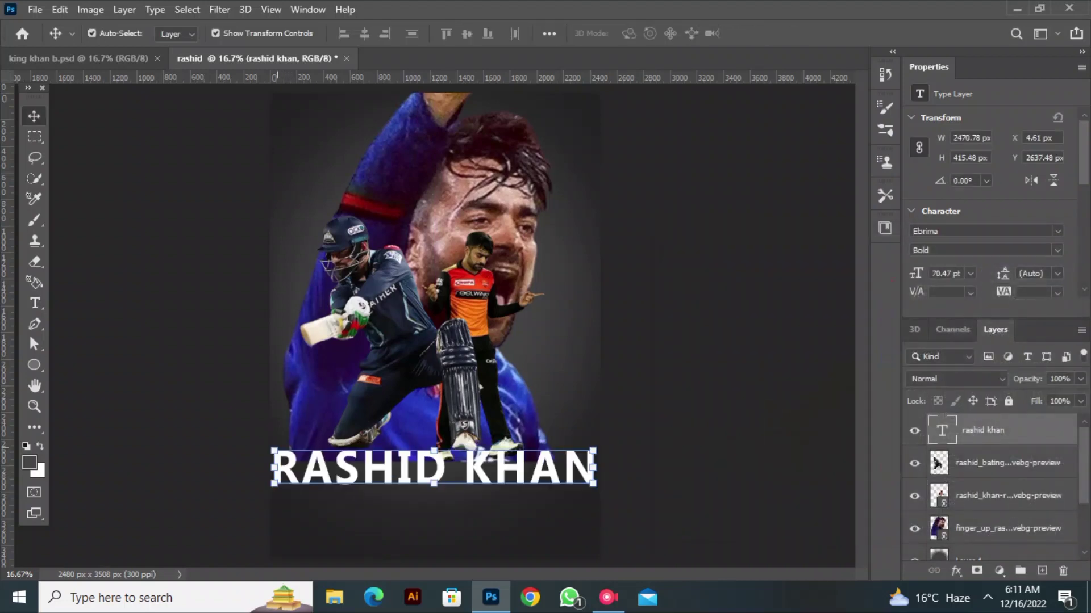
Scale the RASHID KHAN title down to 66.45 pt and center it horizontally on the poster
{"action": "left_click_drag", "start_coordinate": [277, 448], "coordinate": [295, 451]}
{"action": "mouse_move", "coordinate": [359, 491]}
{"action": "left_mouse_down"}
{"action": "mouse_move", "coordinate": [336, 479]}
{"action": "mouse_move", "coordinate": [344, 485]}
{"action": "left_mouse_up"}
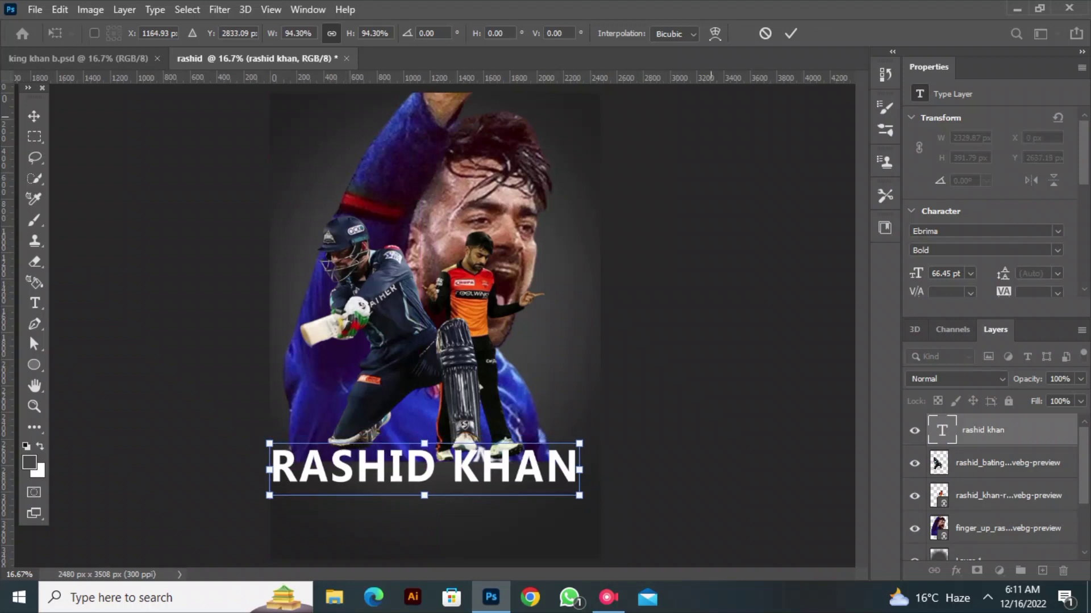
{"action": "left_click", "coordinate": [791, 34]}
{"action": "left_click", "coordinate": [704, 148]}
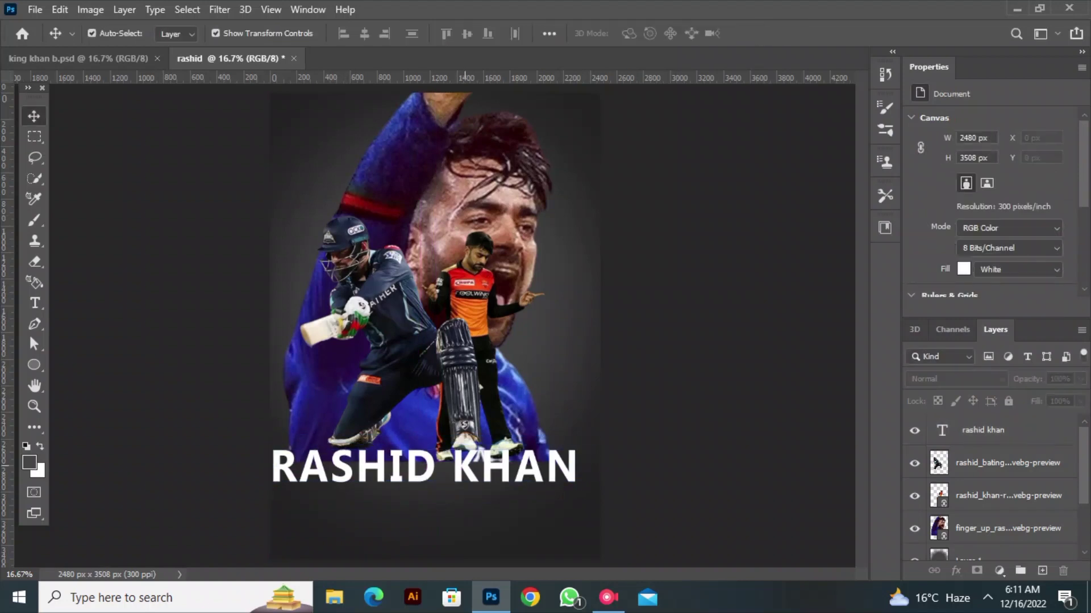
{"action": "left_click_drag", "start_coordinate": [465, 466], "coordinate": [473, 469]}
{"action": "left_click", "coordinate": [706, 341]}
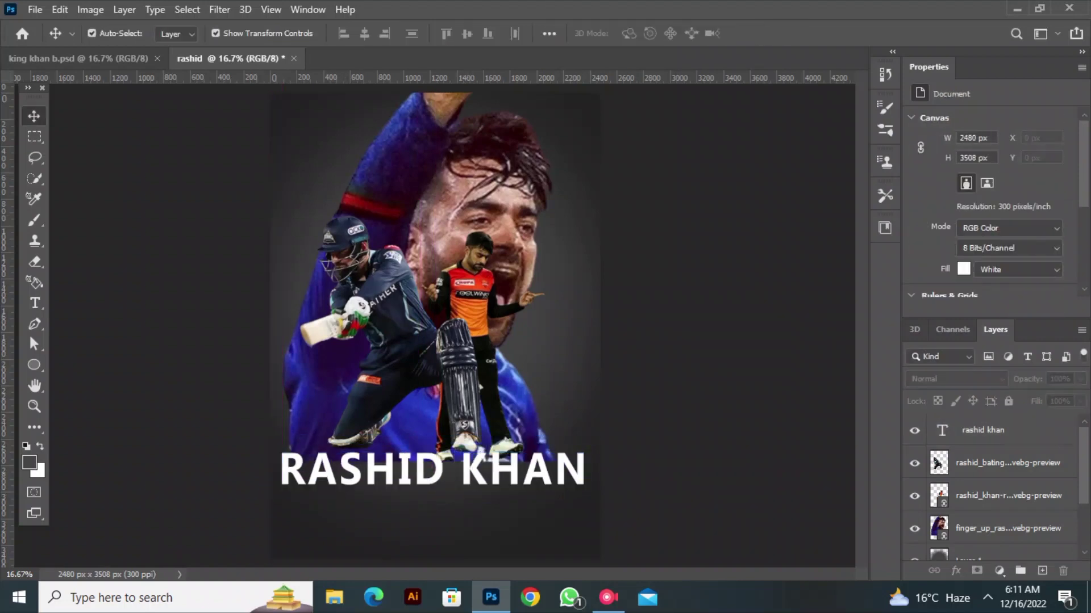
Duplicate the RASHID KHAN text layer and give the copy a 13 px inside stroke in #565656
{"action": "left_click", "coordinate": [498, 470]}
{"action": "key", "text": "ctrl+j"}
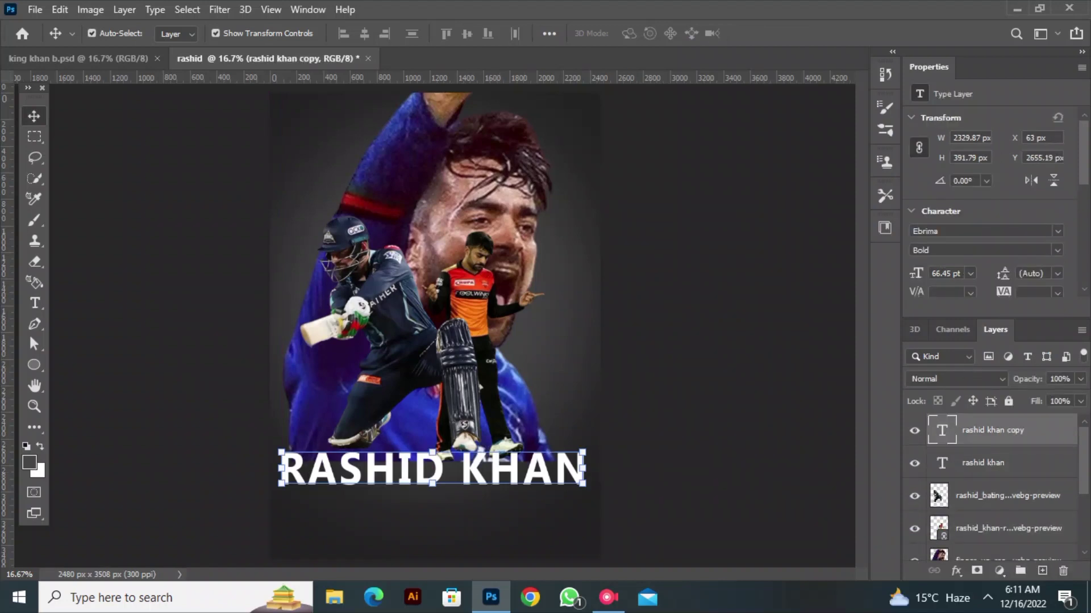
{"action": "double_click", "coordinate": [1039, 430]}
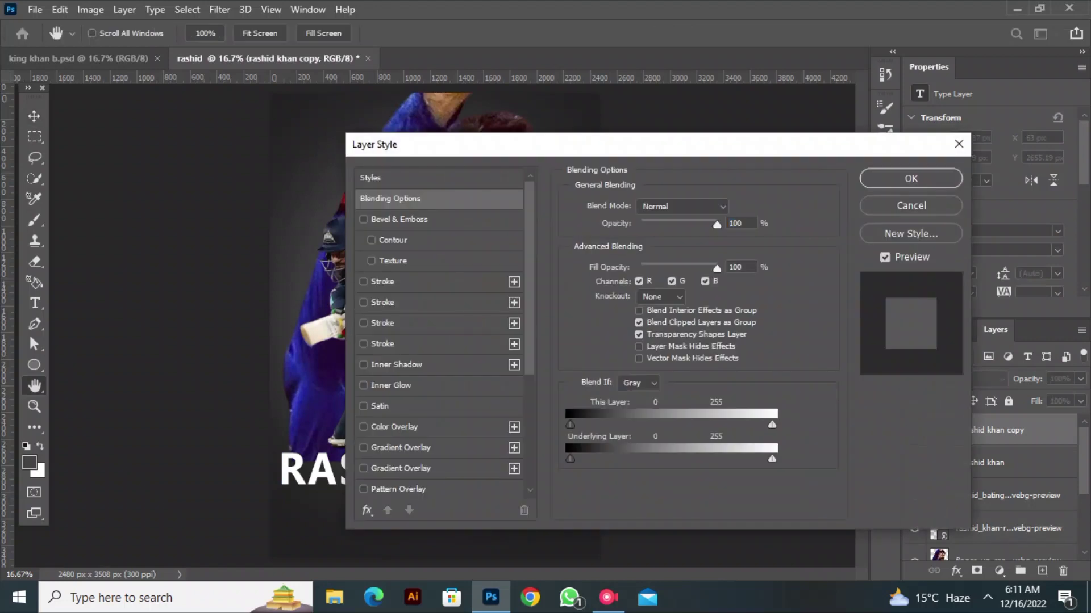
{"action": "left_click_drag", "start_coordinate": [483, 153], "coordinate": [757, 139]}
{"action": "left_click", "coordinate": [635, 310]}
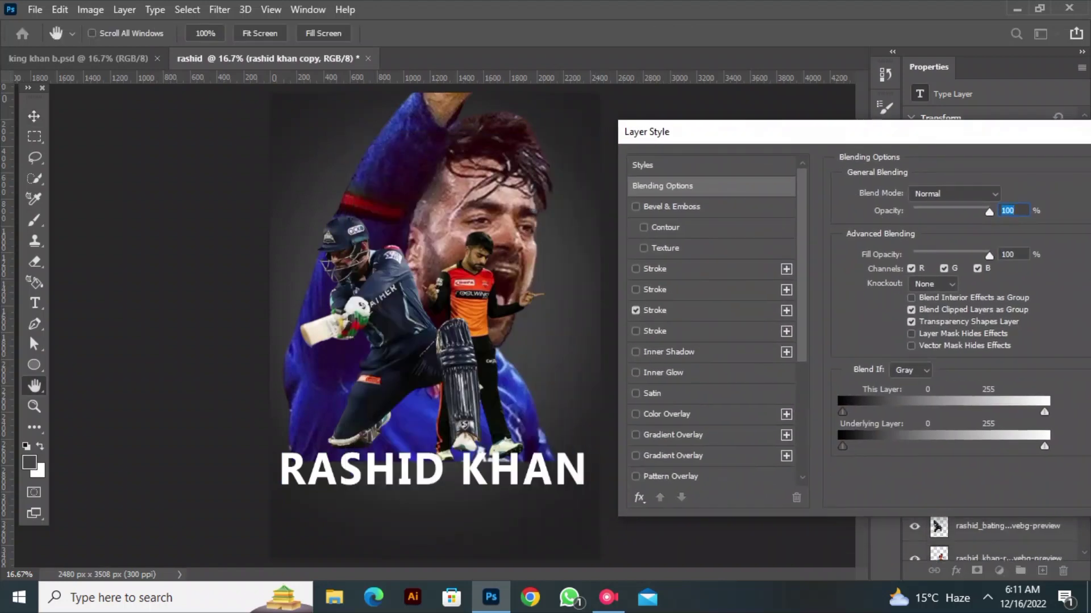
{"action": "left_click", "coordinate": [655, 310]}
{"action": "left_click", "coordinate": [879, 310]}
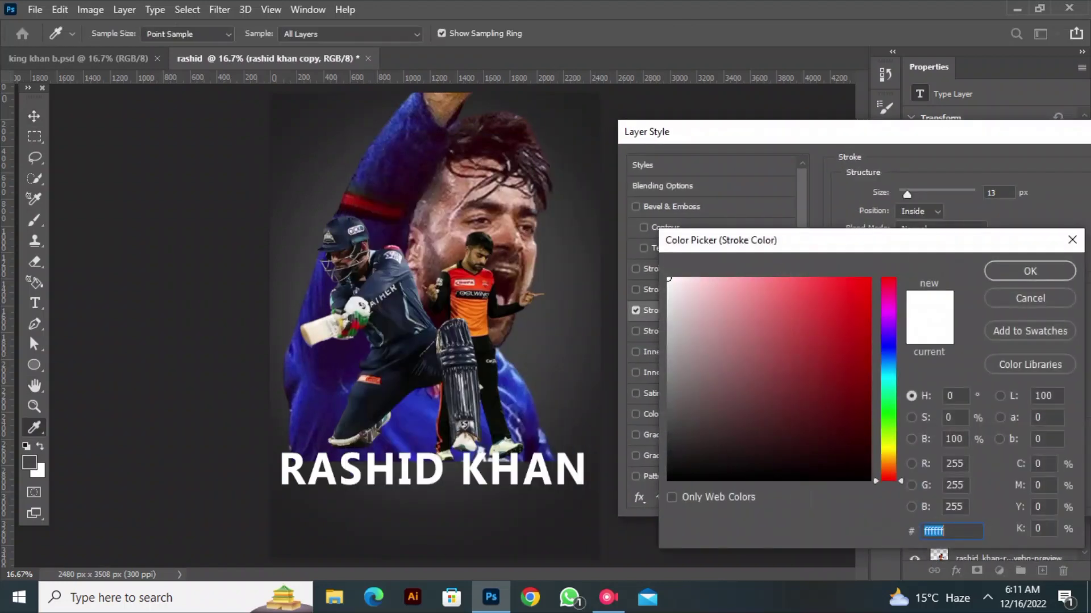
{"action": "mouse_move", "coordinate": [888, 341]}
{"action": "left_mouse_down"}
{"action": "mouse_move", "coordinate": [887, 329]}
{"action": "mouse_move", "coordinate": [888, 349]}
{"action": "left_mouse_up"}
{"action": "left_click", "coordinate": [715, 449]}
{"action": "left_click_drag", "start_coordinate": [716, 448], "coordinate": [667, 413]}
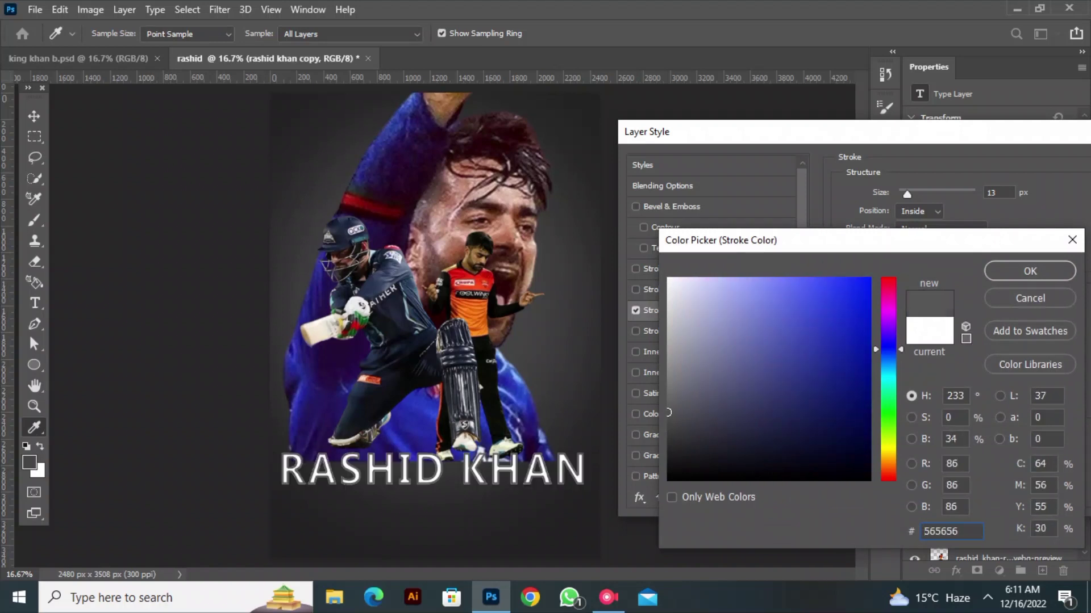
{"action": "left_click", "coordinate": [1030, 271]}
Set the fill opacity of the duplicated title to 0% so only its stroke shows
{"action": "left_click_drag", "start_coordinate": [852, 131], "coordinate": [725, 118]}
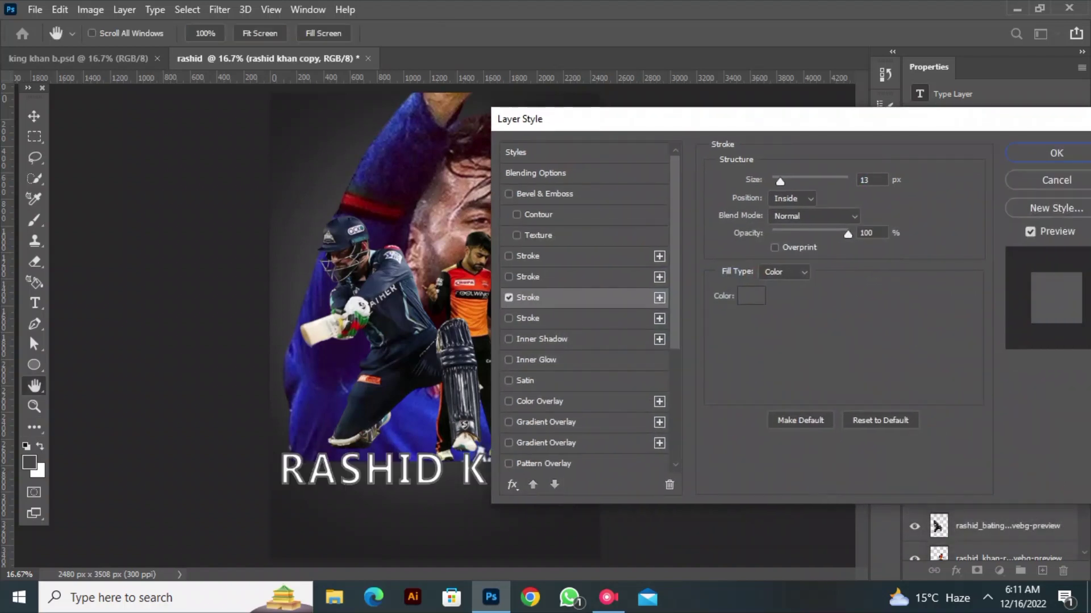
{"action": "left_click", "coordinate": [535, 173]}
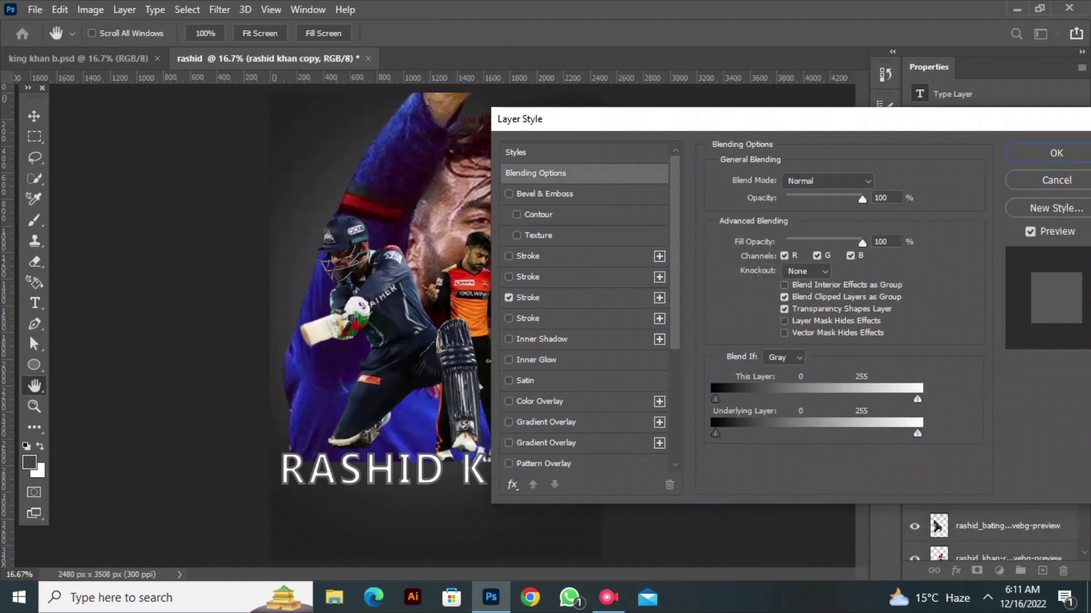
{"action": "left_click", "coordinate": [1056, 153]}
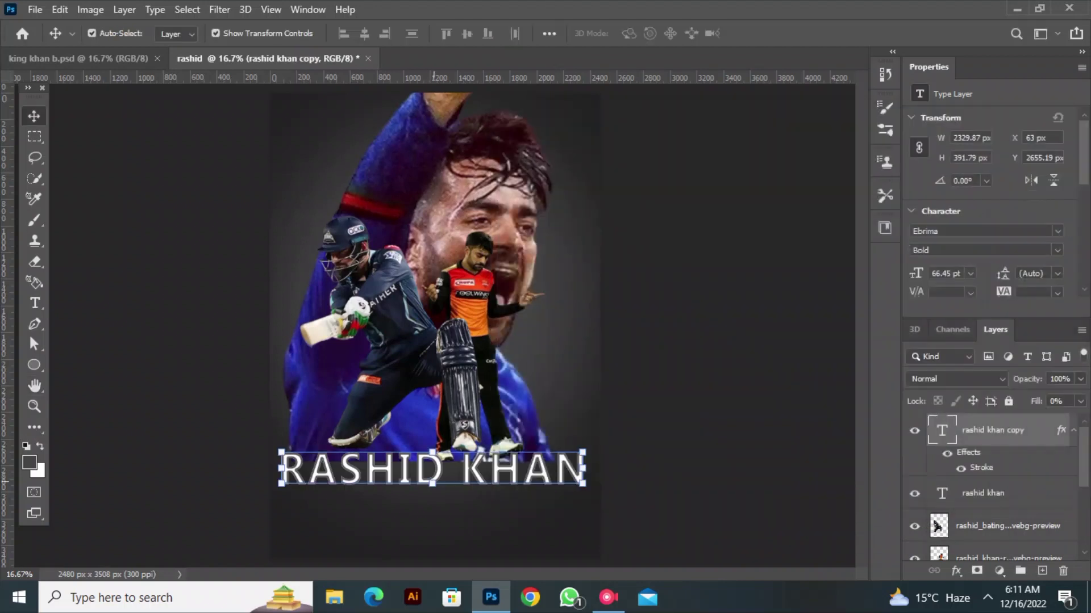
Shift the outlined title copy slightly down and place its layer beneath the white RASHID KHAN layer
{"action": "left_click_drag", "start_coordinate": [443, 473], "coordinate": [442, 487]}
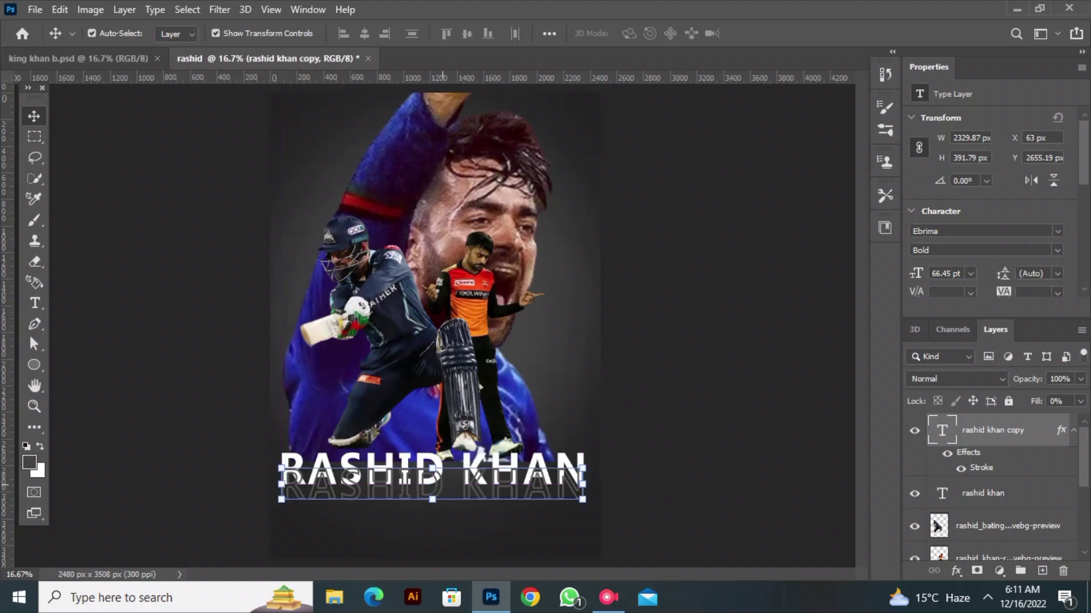
{"action": "left_click_drag", "start_coordinate": [993, 431], "coordinate": [994, 507]}
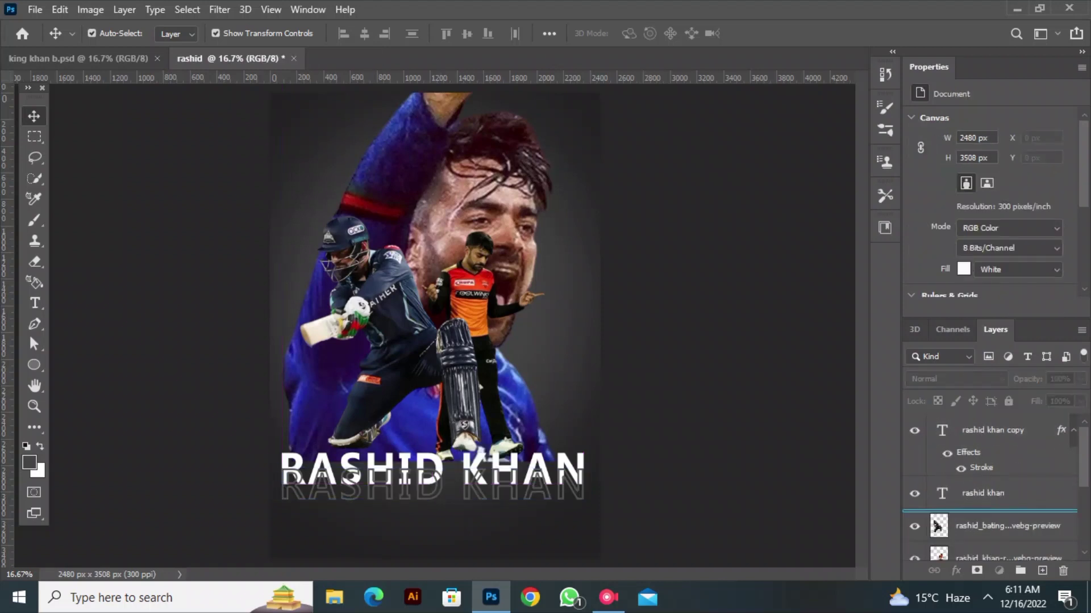
{"action": "left_click", "coordinate": [806, 489]}
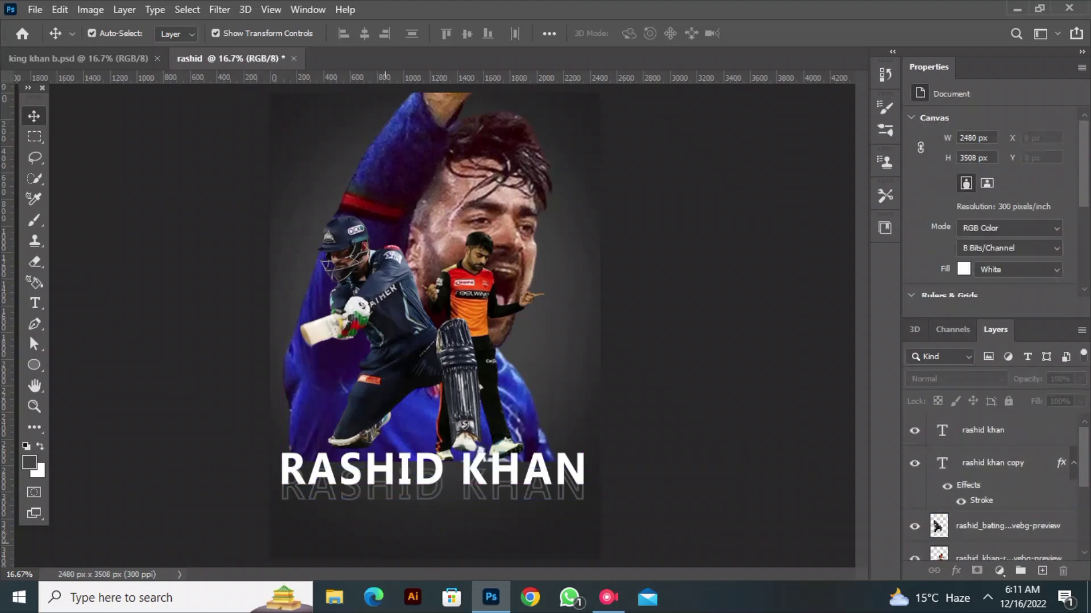
Add the white text AFGHANISTAN in Ebrima Bold at 66 pt over the upper part of the poster
{"action": "left_click", "coordinate": [35, 303]}
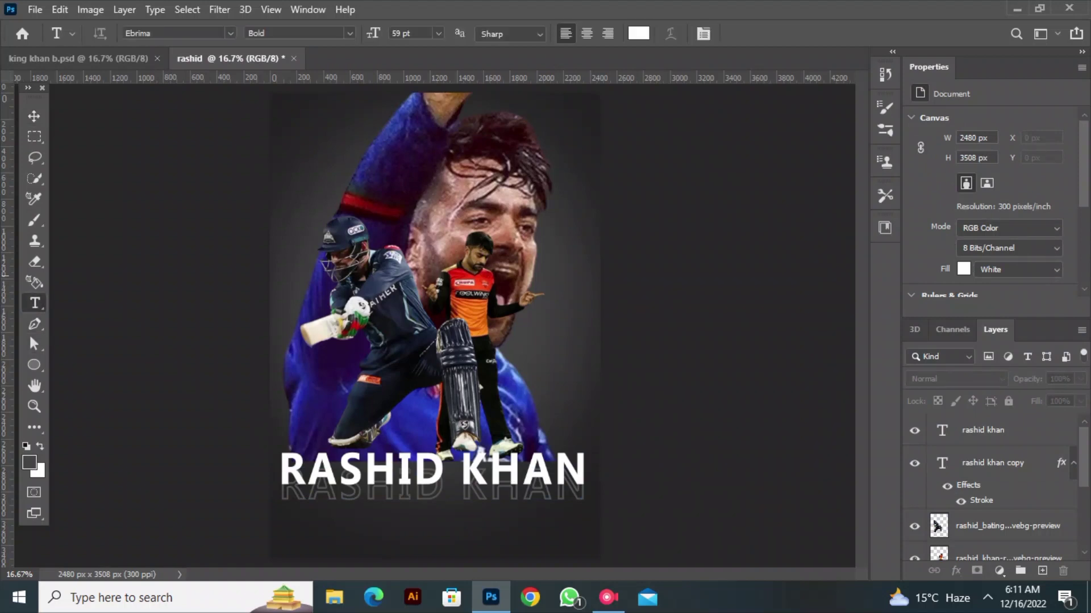
{"action": "left_click", "coordinate": [272, 250]}
{"action": "type", "text": "AFGHANIST"}
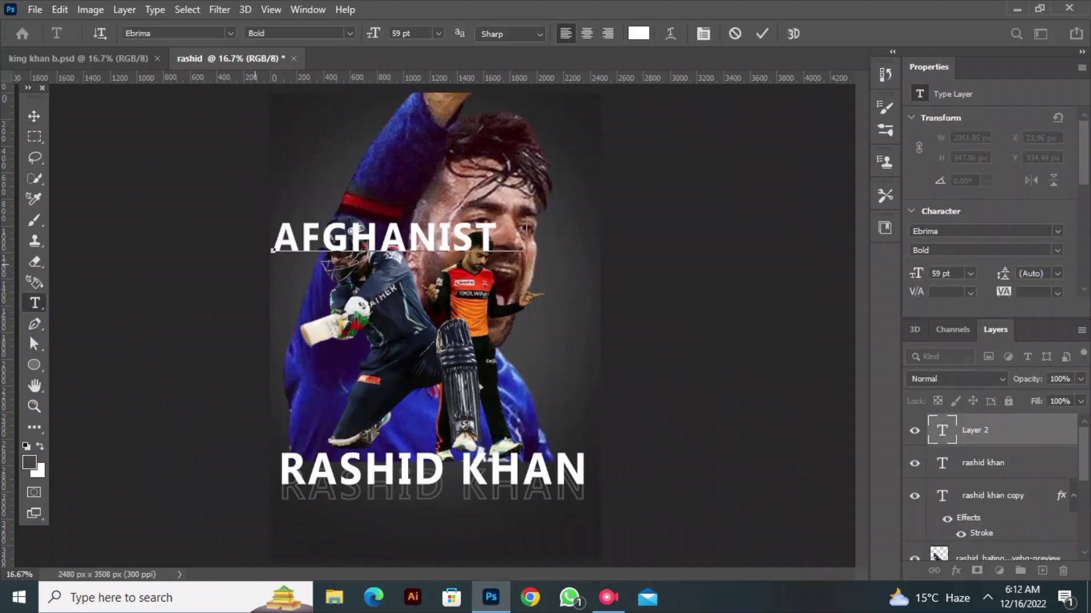
{"action": "type", "text": "AN"}
{"action": "left_click_drag", "start_coordinate": [278, 248], "coordinate": [559, 247]}
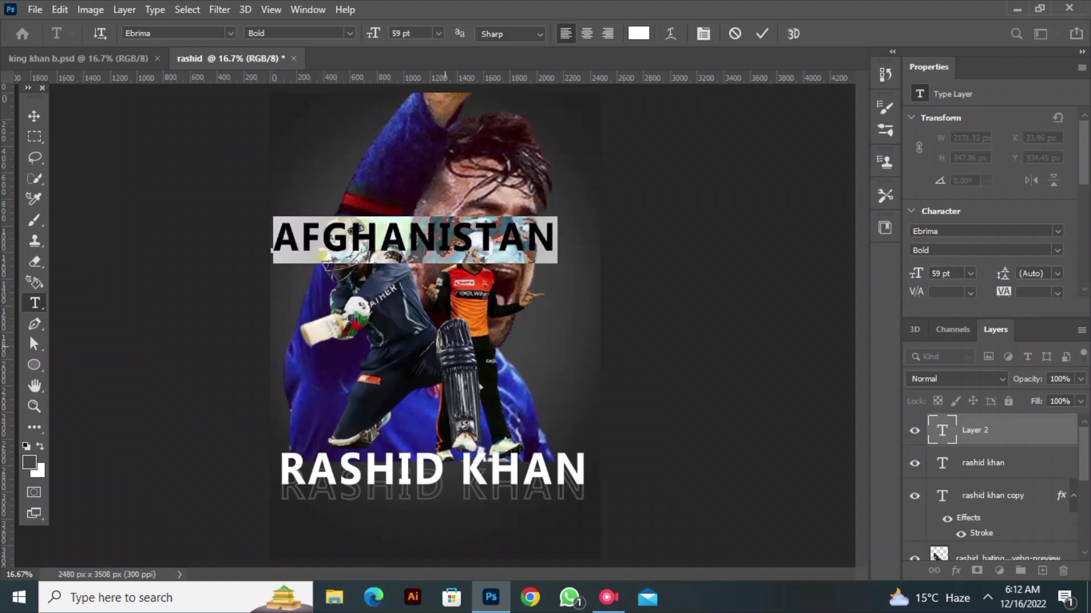
{"action": "left_click_drag", "start_coordinate": [446, 273], "coordinate": [480, 183]}
{"action": "left_click_drag", "start_coordinate": [373, 33], "coordinate": [380, 33]}
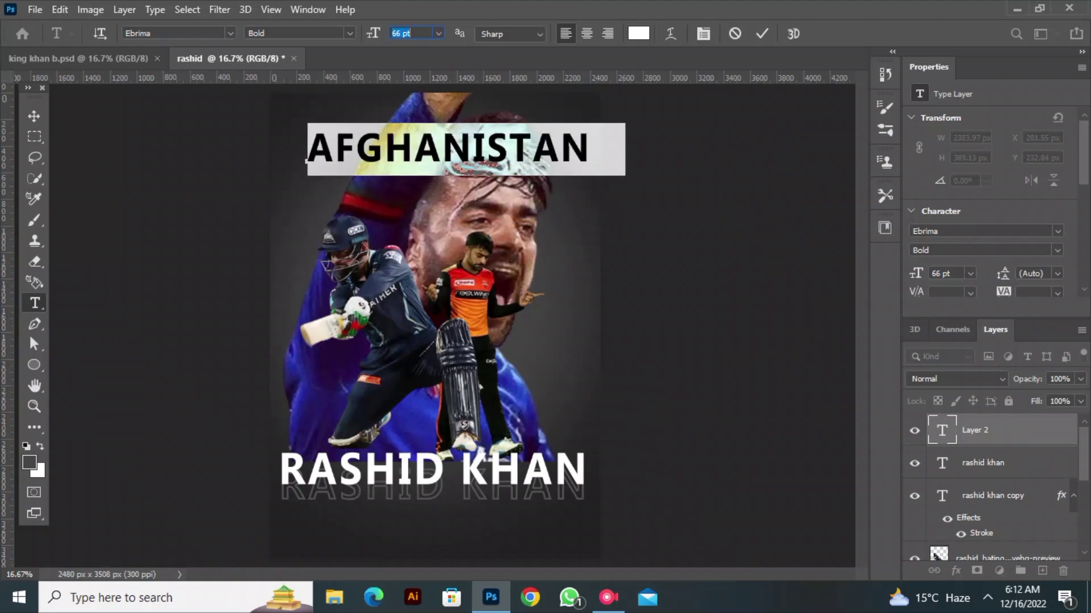
Fit AFGHANISTAN across the poster's top edge at 69.12 pt and place its layer directly beneath the large portrait
{"action": "left_click", "coordinate": [33, 116]}
{"action": "left_click_drag", "start_coordinate": [347, 152], "coordinate": [334, 137]}
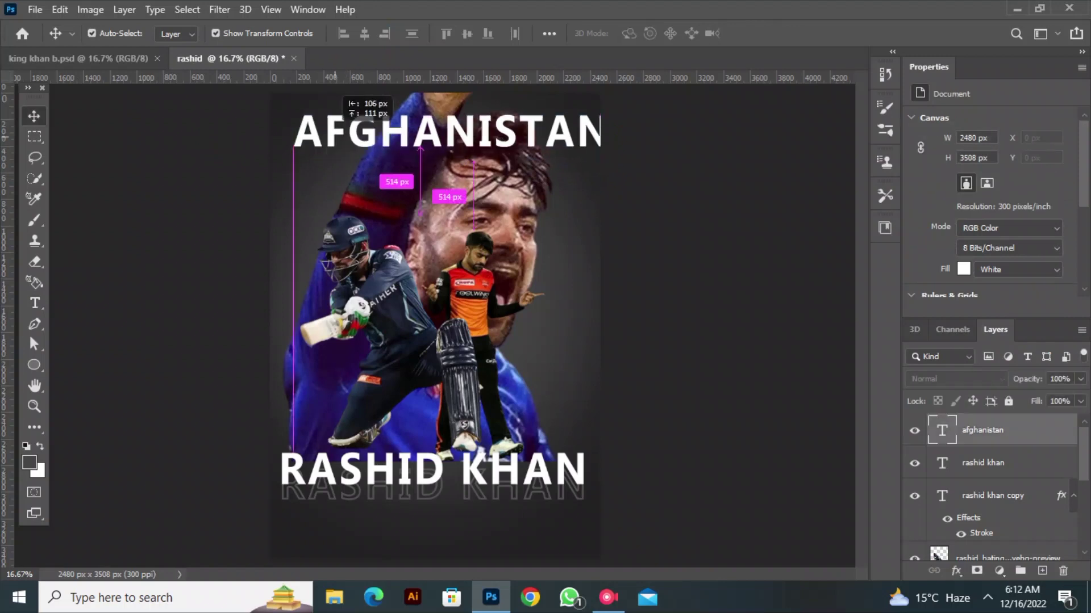
{"action": "left_click_drag", "start_coordinate": [334, 94], "coordinate": [304, 85]}
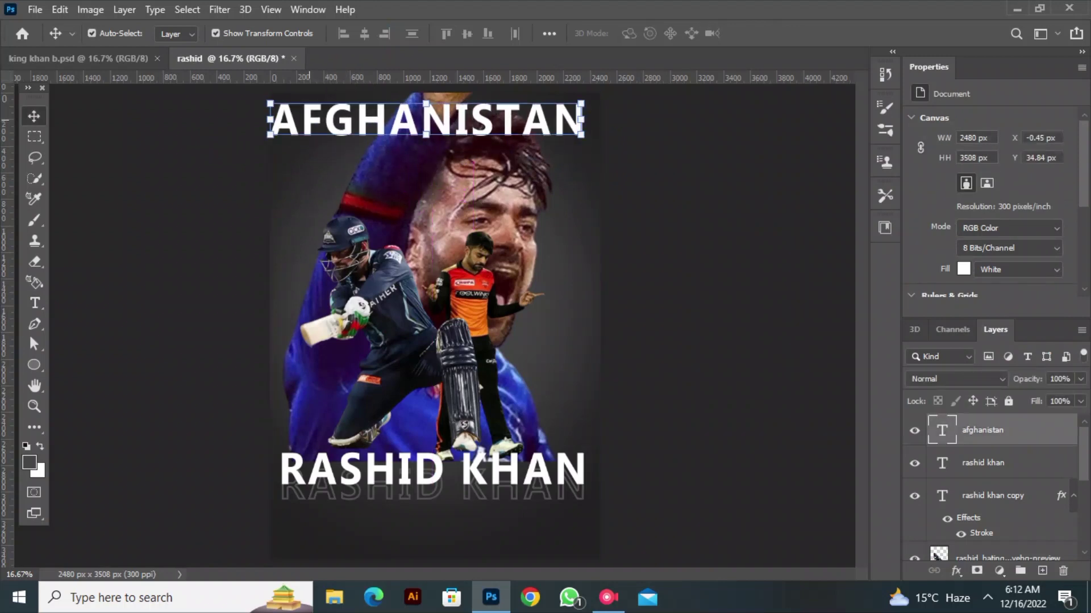
{"action": "mouse_move", "coordinate": [581, 134]}
{"action": "left_mouse_down"}
{"action": "mouse_move", "coordinate": [588, 150]}
{"action": "mouse_move", "coordinate": [608, 151]}
{"action": "mouse_move", "coordinate": [599, 144]}
{"action": "left_mouse_up"}
{"action": "left_click", "coordinate": [791, 34]}
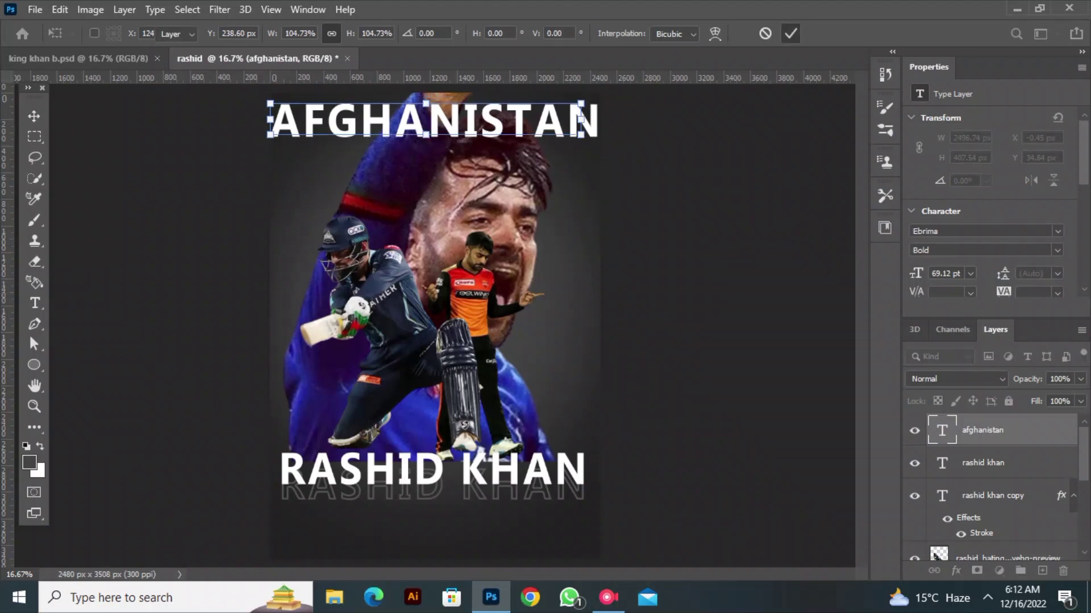
{"action": "left_click_drag", "start_coordinate": [934, 555], "coordinate": [940, 455]}
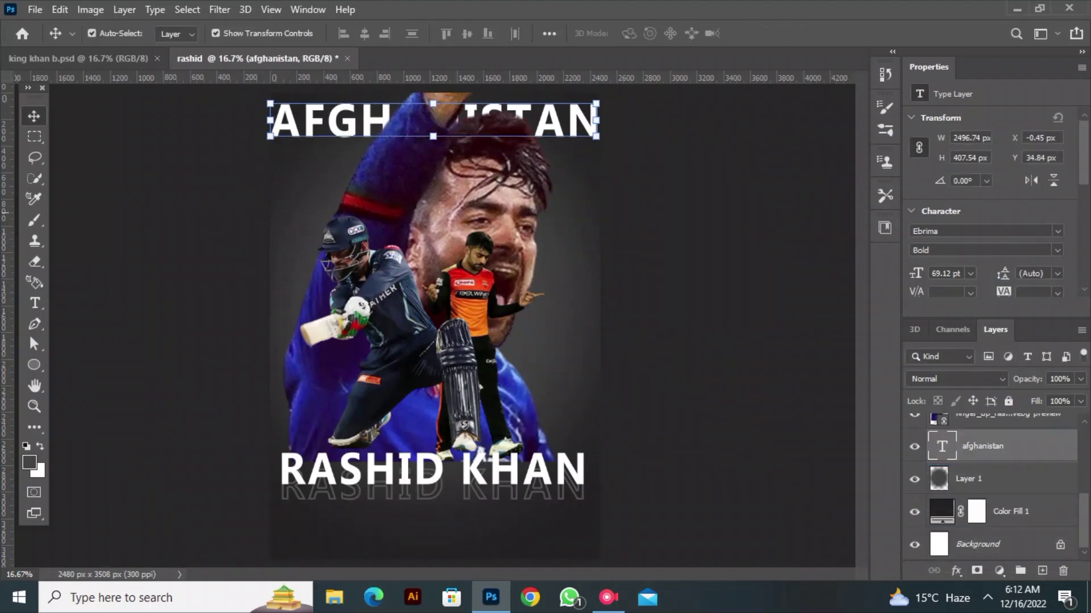
Load the AFGHANISTAN letters as a selection and rasterize that type layer for brush painting
{"action": "key", "text": "ctrl"}
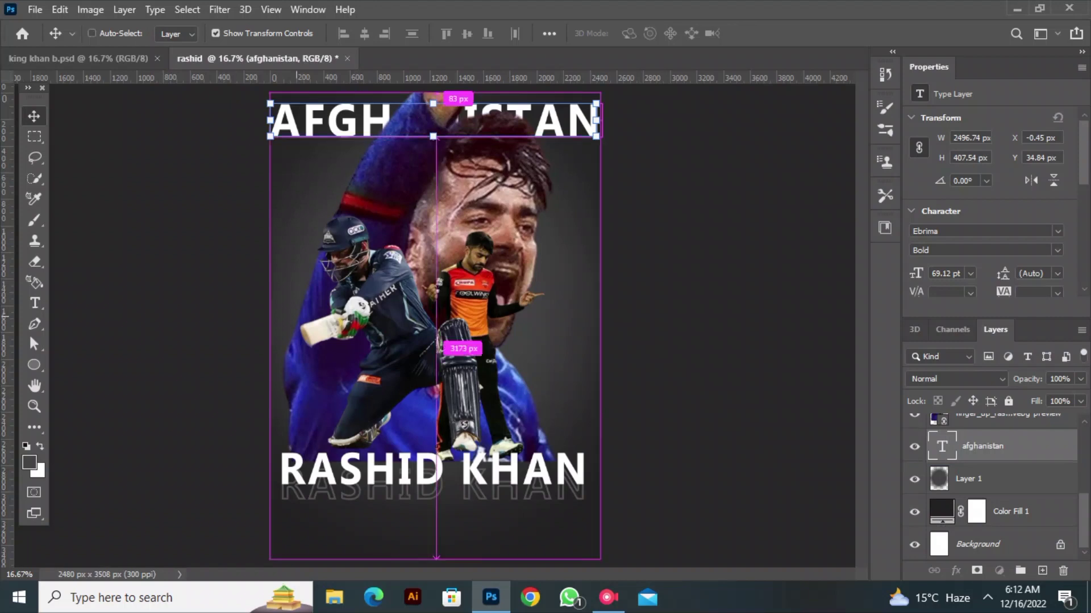
{"action": "left_click", "coordinate": [941, 446], "text": "ctrl"}
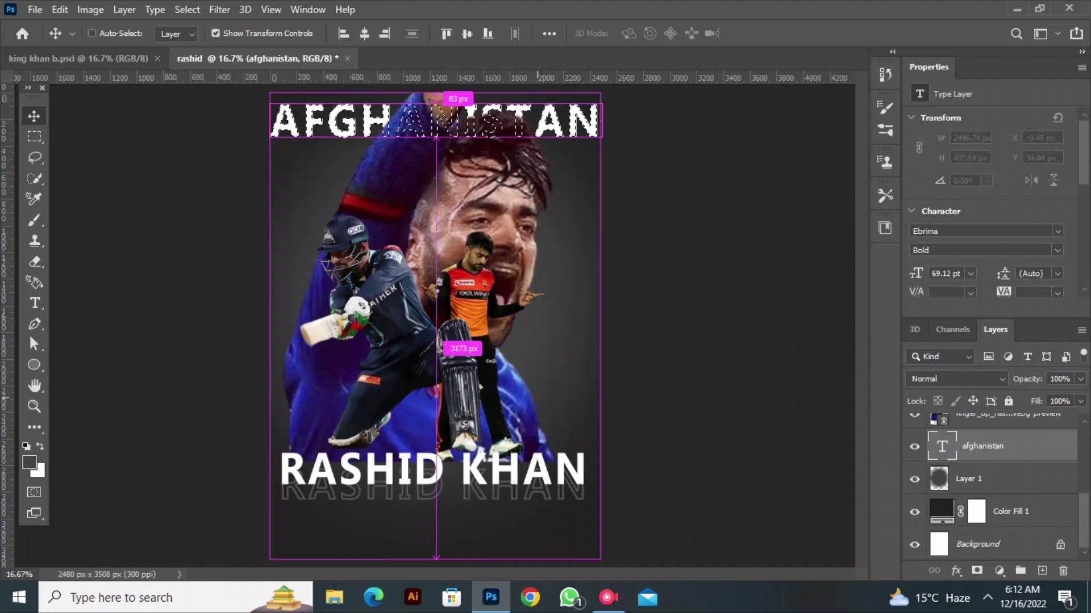
{"action": "left_click", "coordinate": [34, 220]}
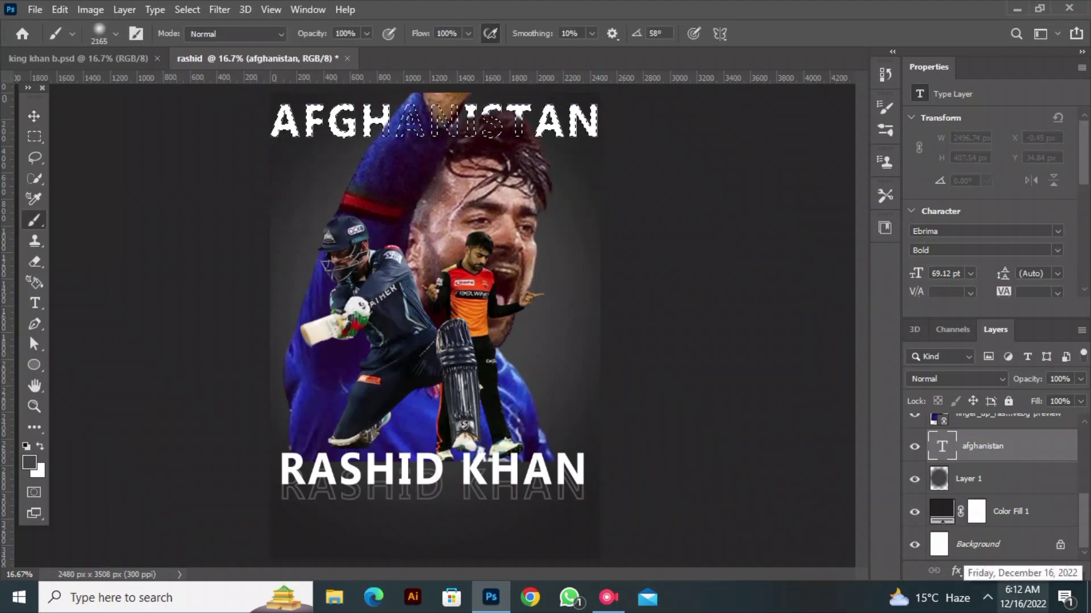
{"action": "left_click", "coordinate": [463, 113]}
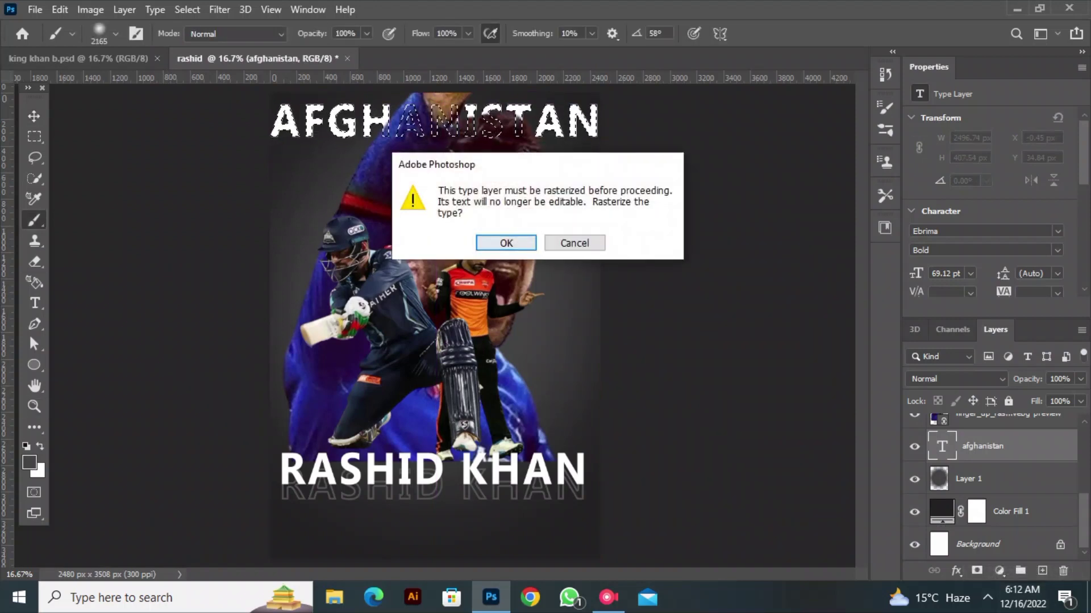
{"action": "left_click", "coordinate": [504, 243]}
Shade the middle letters of AFGHANISTAN inside the selection with a soft dark 1457 px brush and clear the selection
{"action": "right_click", "coordinate": [442, 121]}
{"action": "mouse_move", "coordinate": [614, 160]}
{"action": "left_mouse_down"}
{"action": "mouse_move", "coordinate": [582, 160]}
{"action": "mouse_move", "coordinate": [613, 160]}
{"action": "left_mouse_up"}
{"action": "key", "text": "Return"}
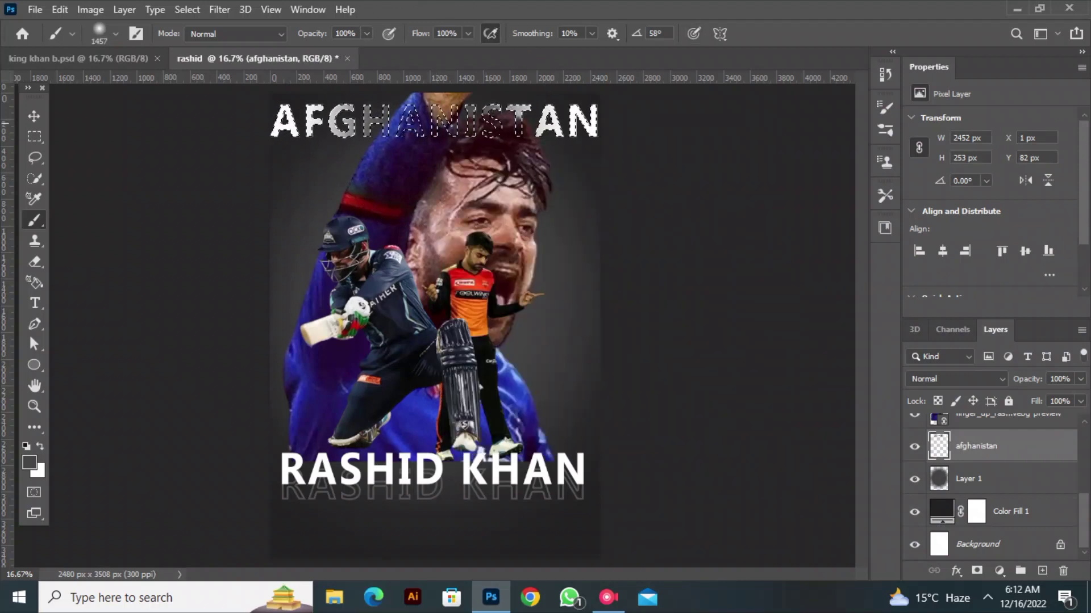
{"action": "key", "text": "v"}
{"action": "left_click", "coordinate": [169, 150]}
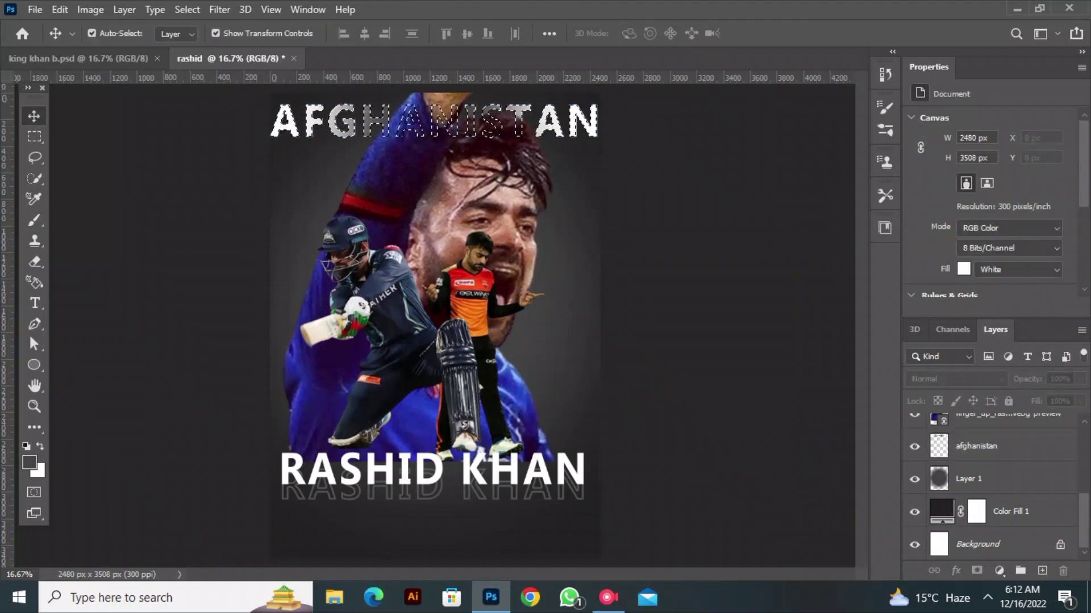
{"action": "key", "text": "m"}
{"action": "left_click", "coordinate": [204, 186]}
Add the white text WORLD TOP SPINER in Ebrima Bold at 14 pt just beneath the start of AFGHANISTAN
{"action": "key", "text": "t"}
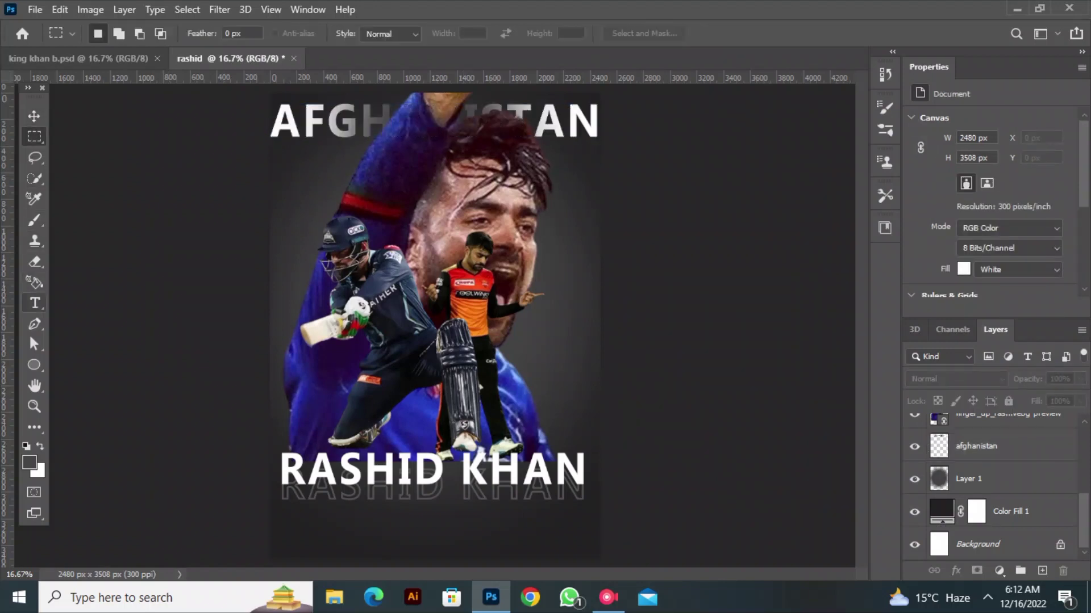
{"action": "left_click", "coordinate": [294, 222]}
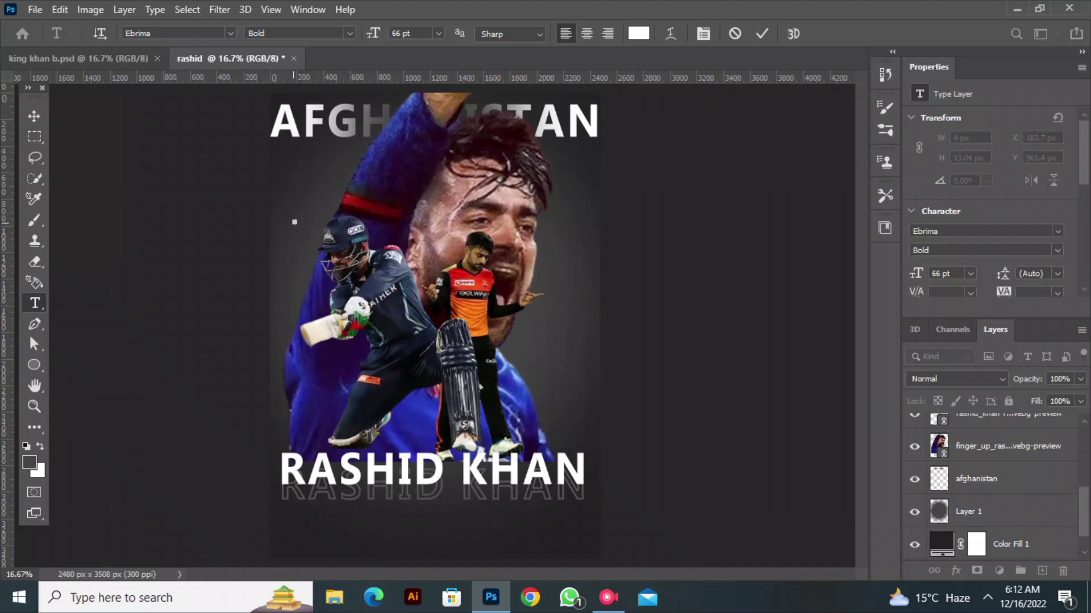
{"action": "type", "text": "WORLD TO"}
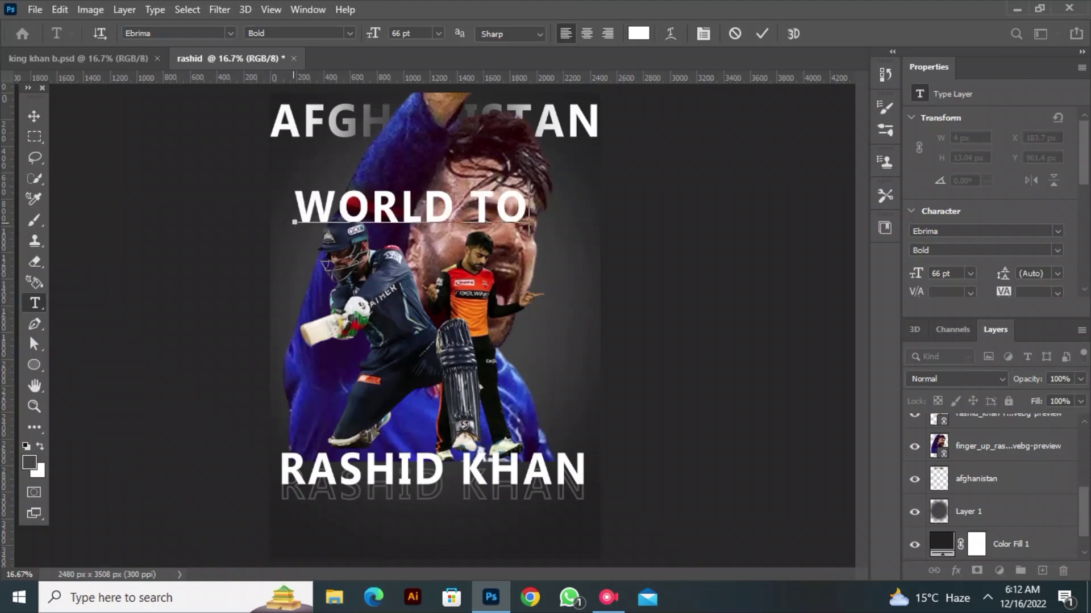
{"action": "type", "text": "P SPINER"}
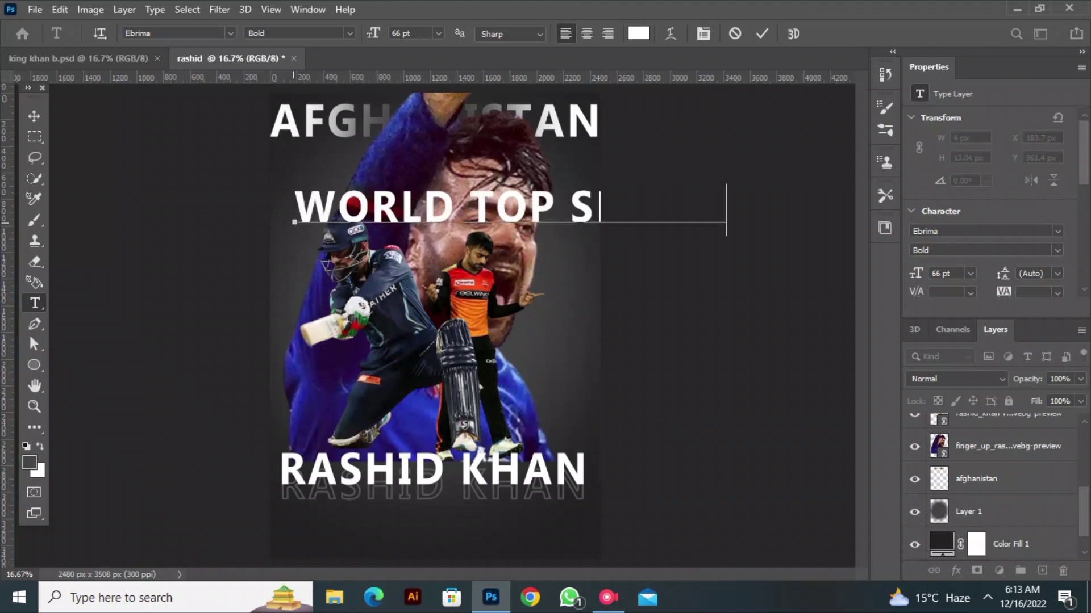
{"action": "key", "text": "ctrl+a"}
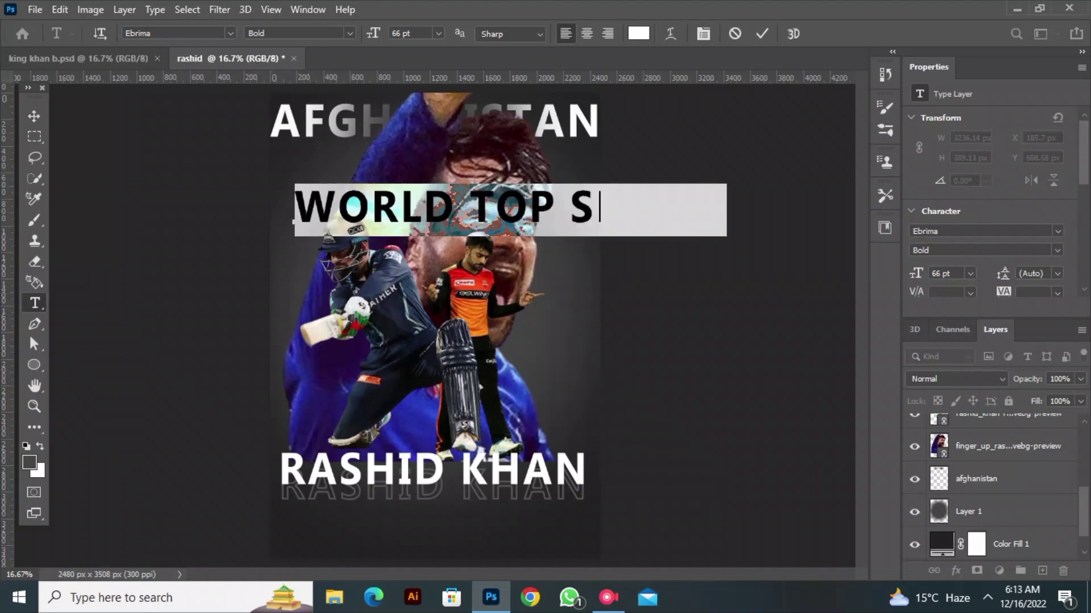
{"action": "left_click_drag", "start_coordinate": [374, 33], "coordinate": [344, 33]}
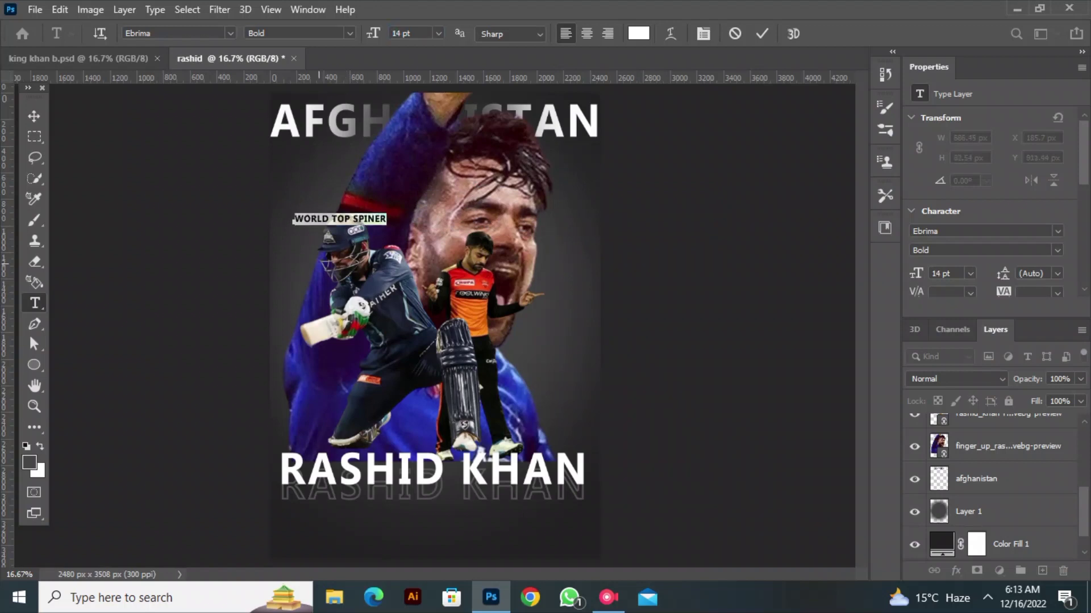
{"action": "left_click_drag", "start_coordinate": [319, 264], "coordinate": [297, 192]}
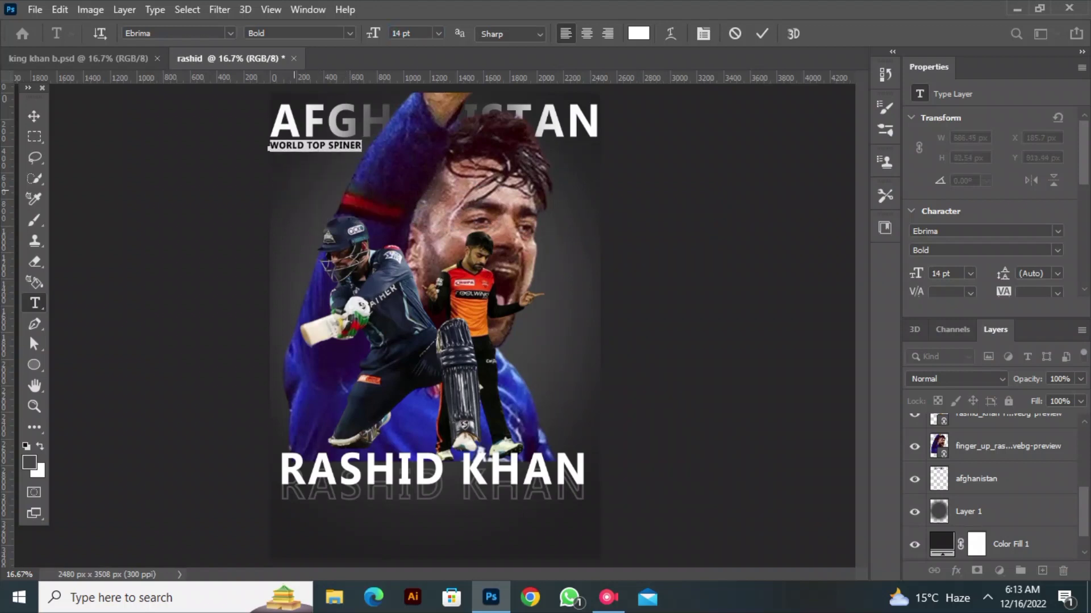
{"action": "left_click", "coordinate": [762, 33]}
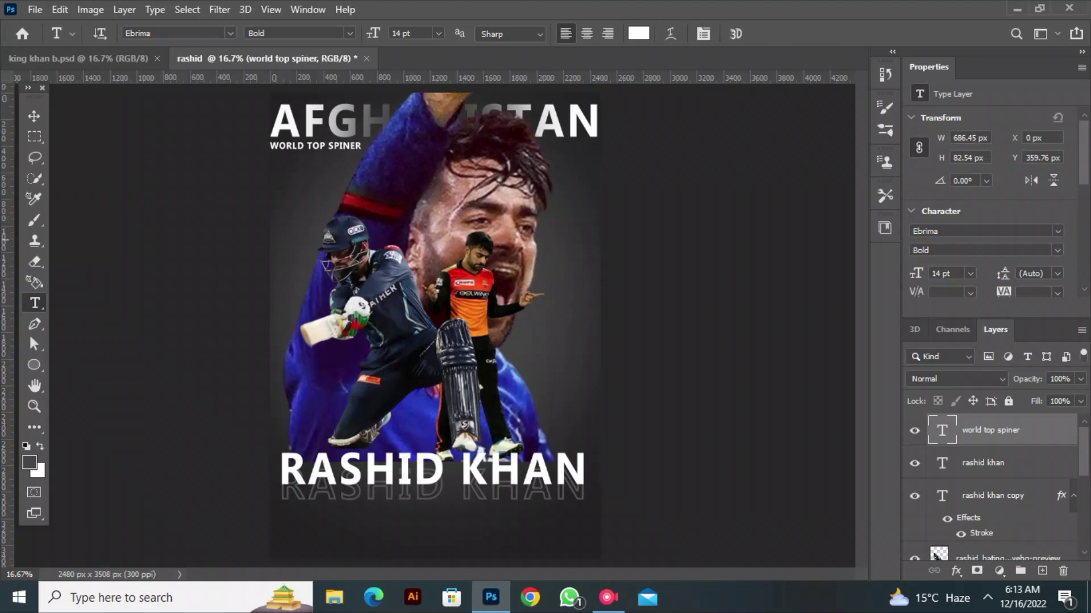
Shift the large portrait cutout slightly toward the poster's left edge
{"action": "left_click", "coordinate": [34, 115]}
{"action": "left_click_drag", "start_coordinate": [454, 220], "coordinate": [442, 218]}
{"action": "left_click", "coordinate": [171, 227]}
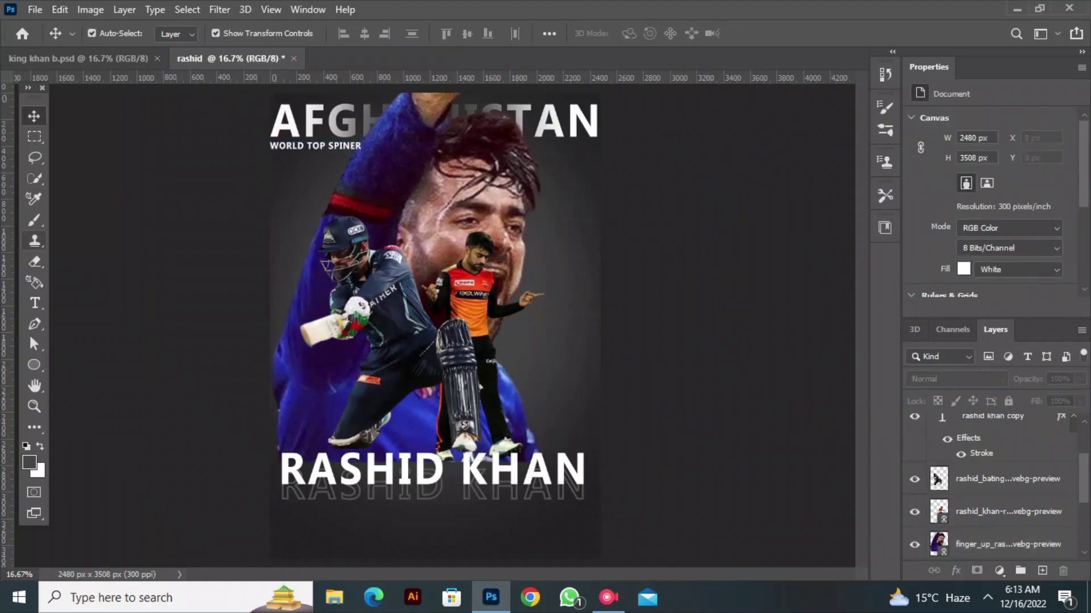
Add the white text T20 TOP SPINER at 14 pt just beneath the end of AFGHANISTAN, aligned with the last letter
{"action": "key", "text": "b"}
{"action": "key", "text": "t"}
{"action": "left_click", "coordinate": [343, 250]}
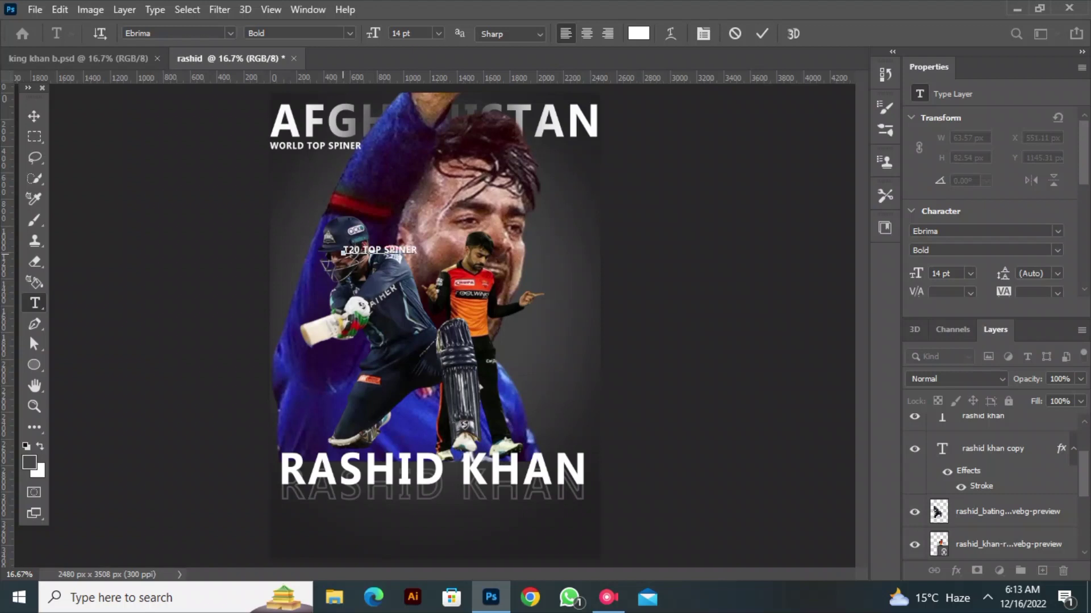
{"action": "left_click_drag", "start_coordinate": [340, 254], "coordinate": [348, 255]}
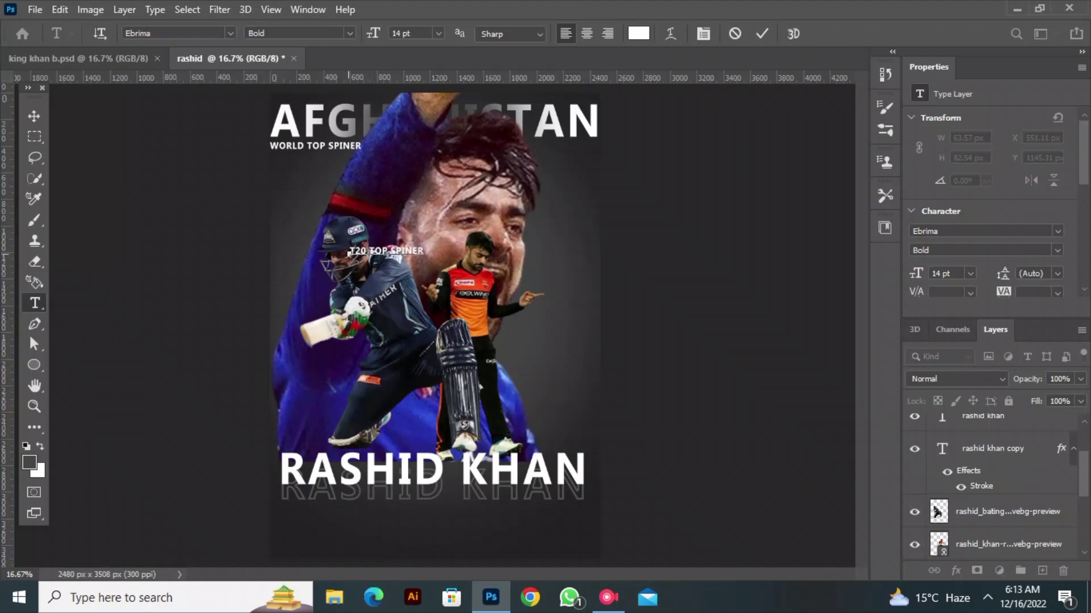
{"action": "left_click_drag", "start_coordinate": [471, 224], "coordinate": [538, 148]}
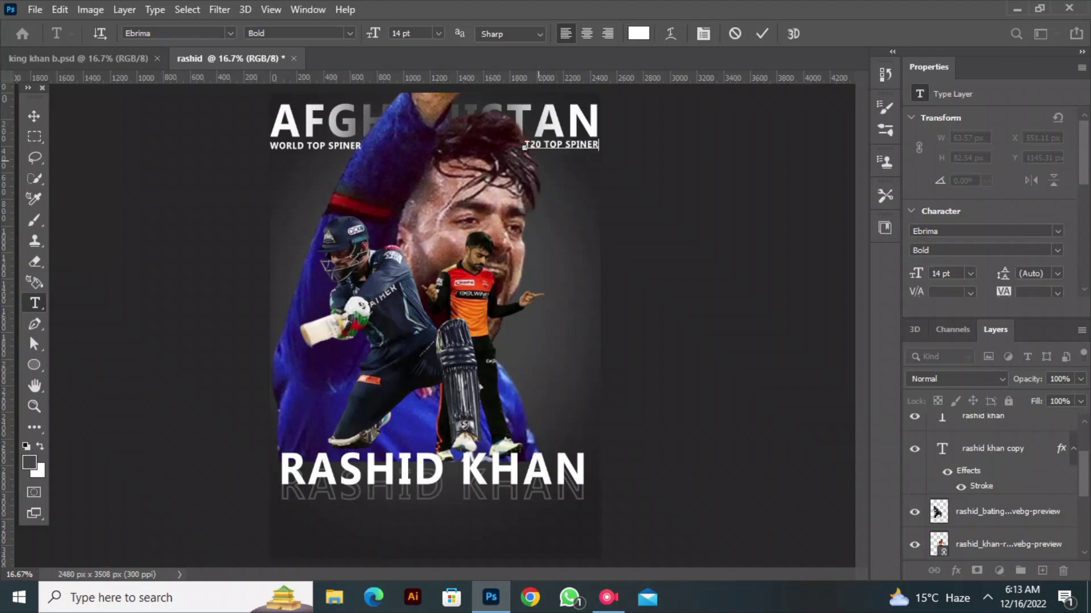
{"action": "left_click", "coordinate": [762, 34]}
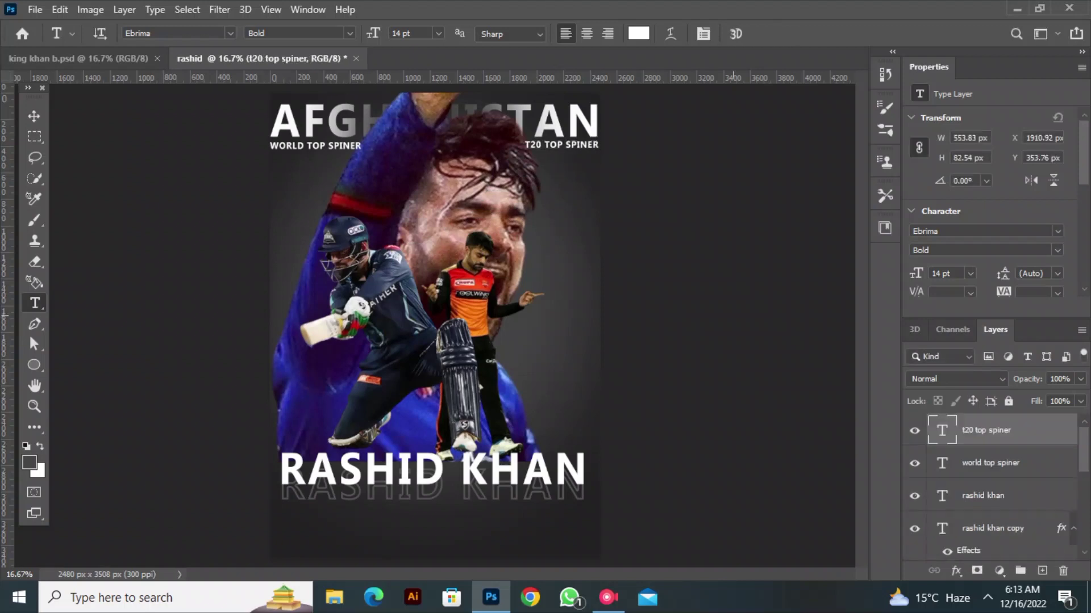
Add the white text KING KHAN, enlarged to 110.84 pt and rotated 47.03° so it runs diagonally across the poster
{"action": "left_click", "coordinate": [284, 244]}
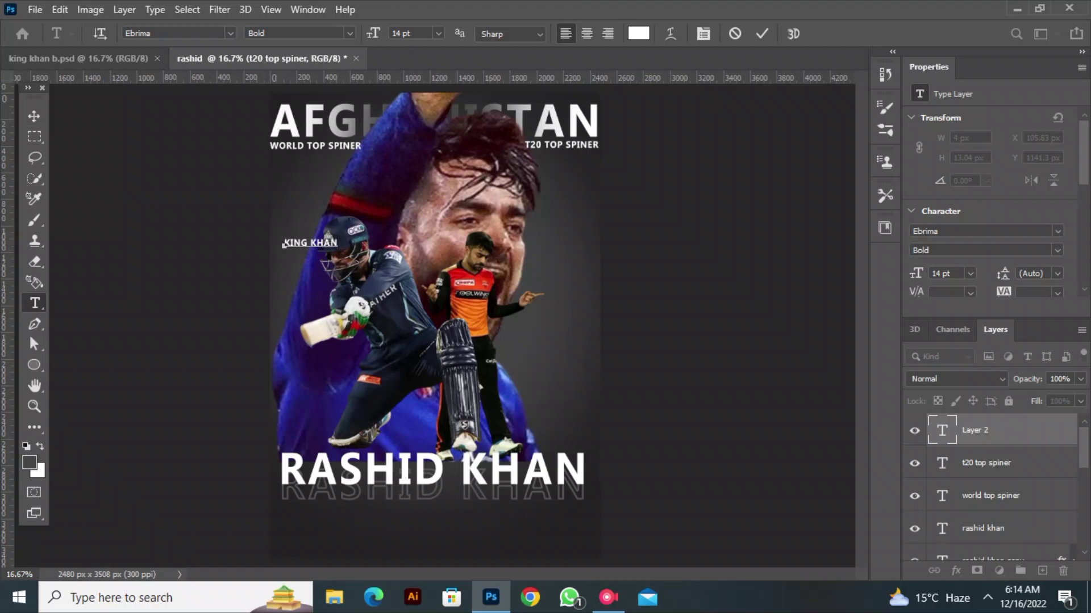
{"action": "left_click", "coordinate": [34, 116]}
{"action": "left_click_drag", "start_coordinate": [339, 248], "coordinate": [665, 434]}
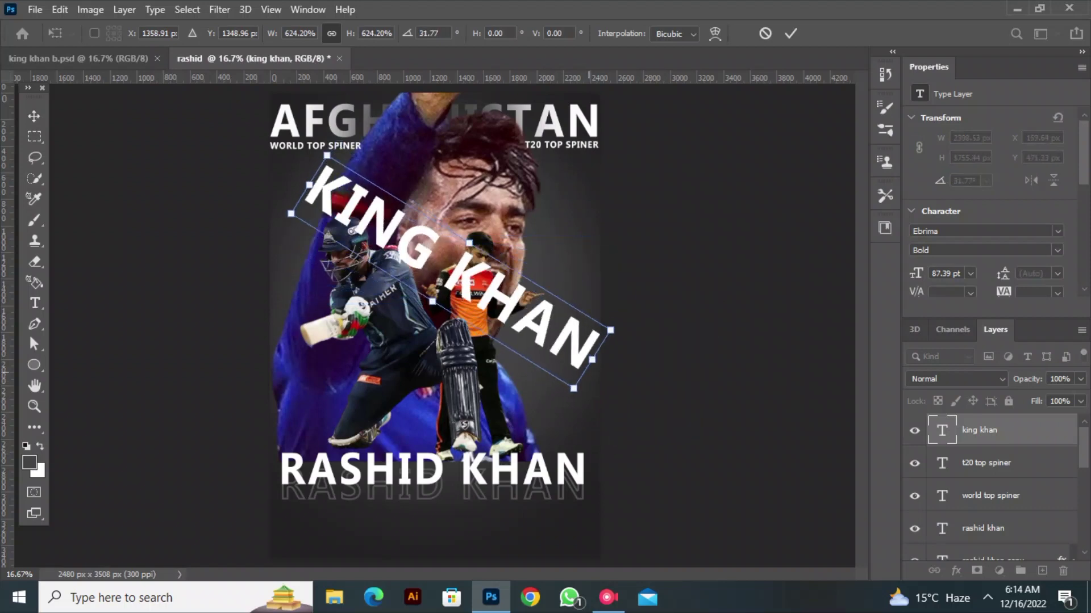
{"action": "left_click_drag", "start_coordinate": [592, 359], "coordinate": [633, 457]}
{"action": "left_click_drag", "start_coordinate": [738, 462], "coordinate": [697, 519]}
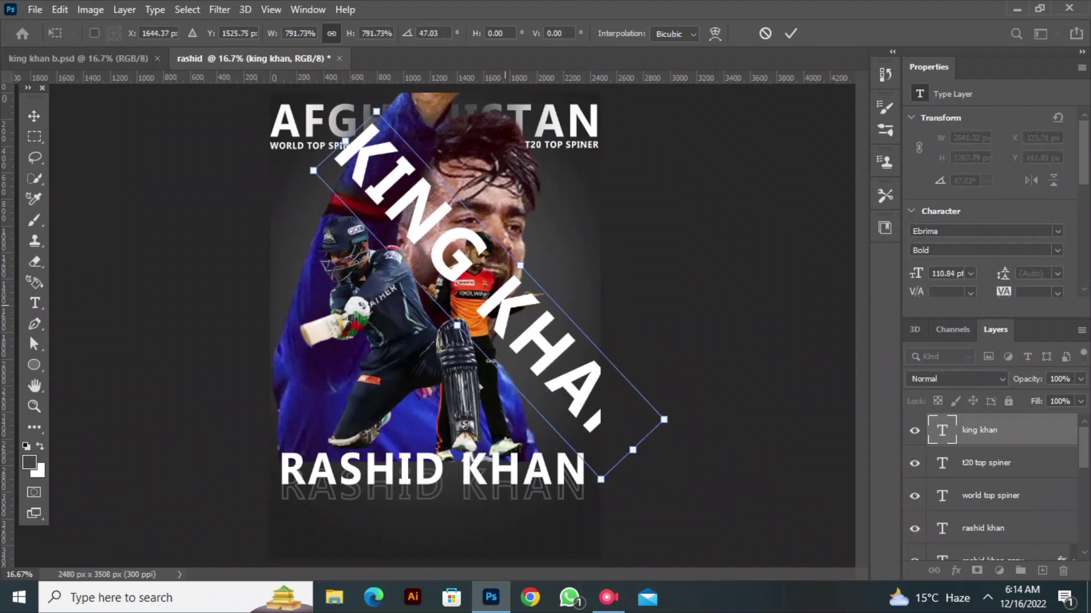
{"action": "left_click_drag", "start_coordinate": [505, 303], "coordinate": [438, 295]}
{"action": "left_click_drag", "start_coordinate": [452, 258], "coordinate": [459, 258]}
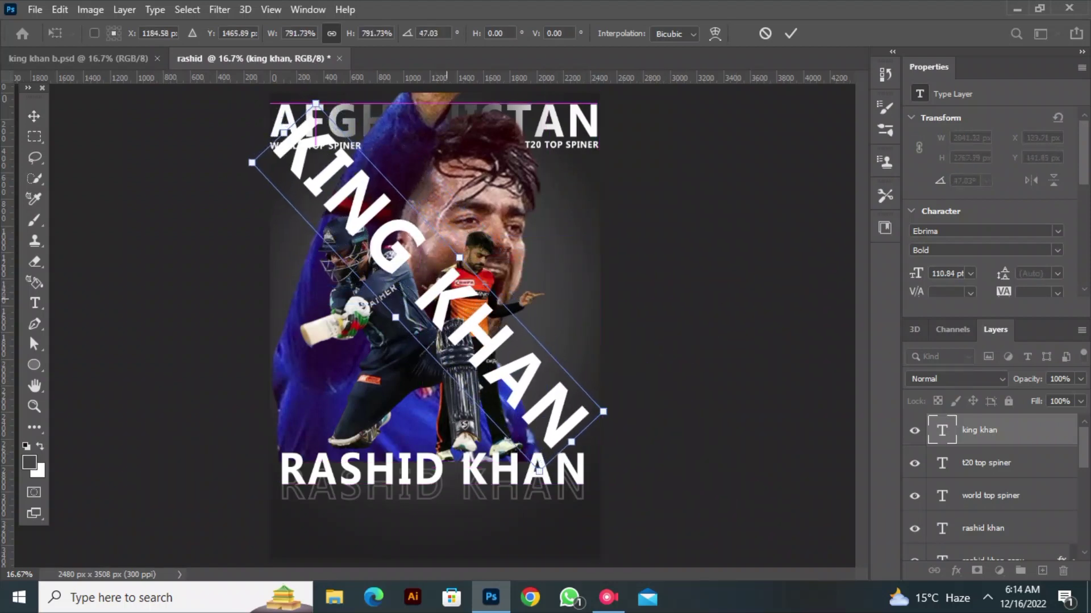
{"action": "left_click", "coordinate": [790, 33]}
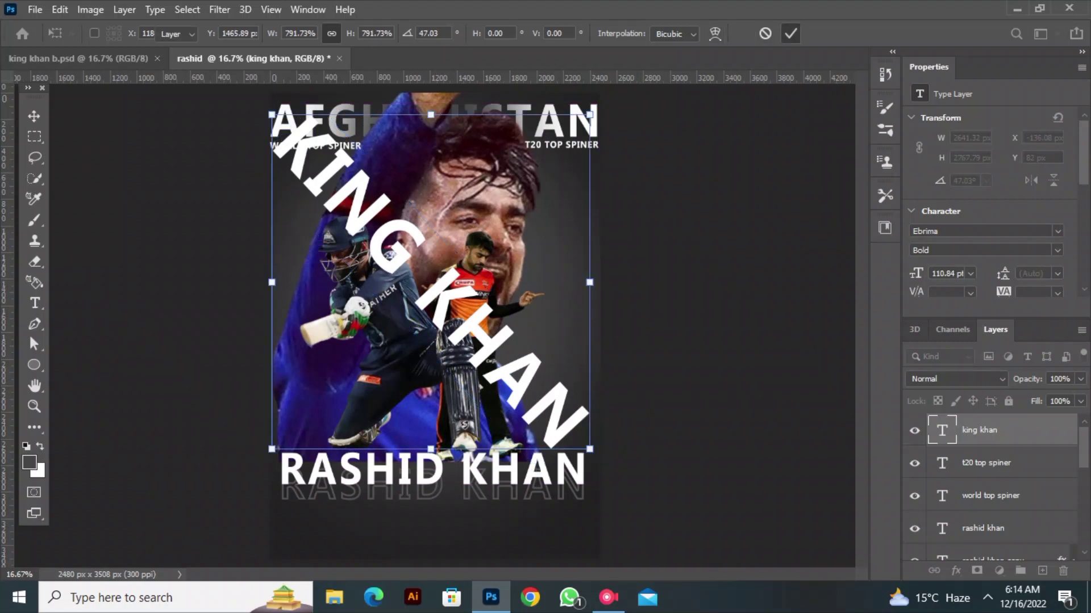
Add a layer mask to KING KHAN and fade its first letters with a diagonal black-to-white linear gradient
{"action": "left_click", "coordinate": [976, 571]}
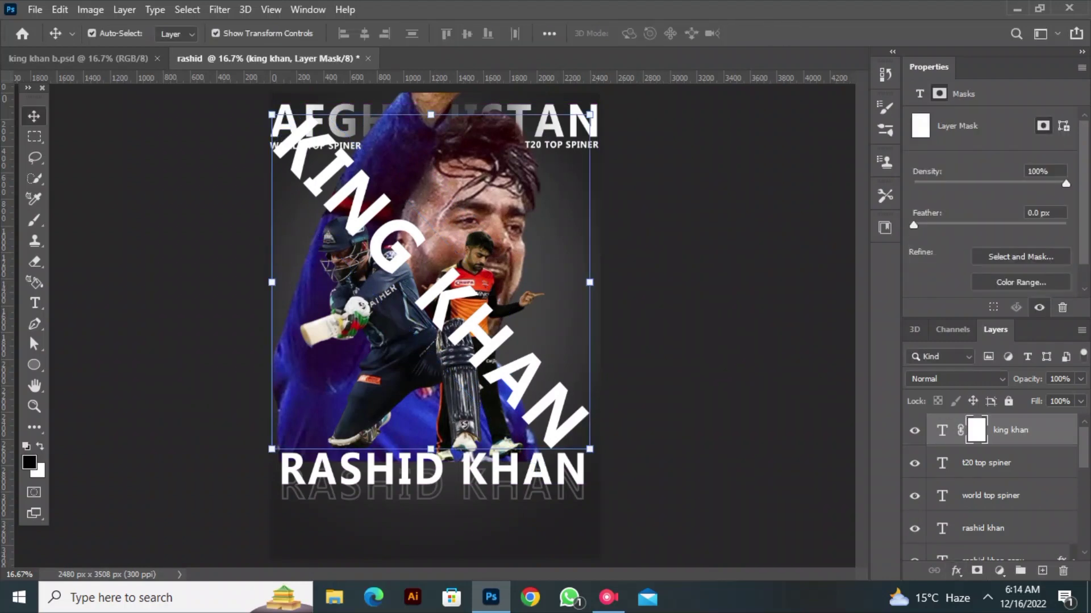
{"action": "left_click", "coordinate": [34, 427]}
{"action": "left_click", "coordinate": [105, 511]}
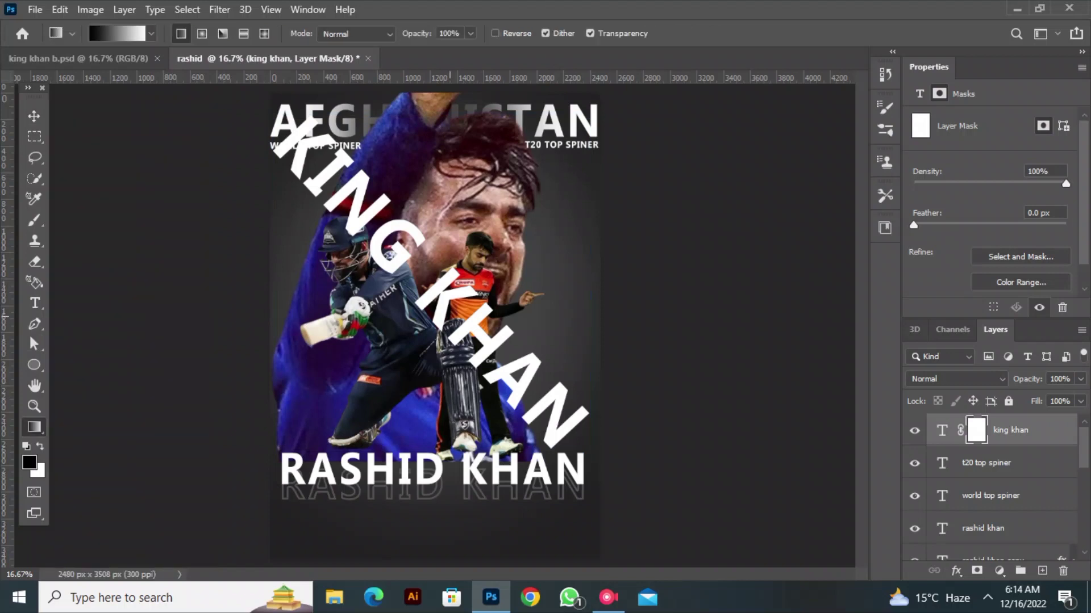
{"action": "left_click_drag", "start_coordinate": [390, 322], "coordinate": [443, 282]}
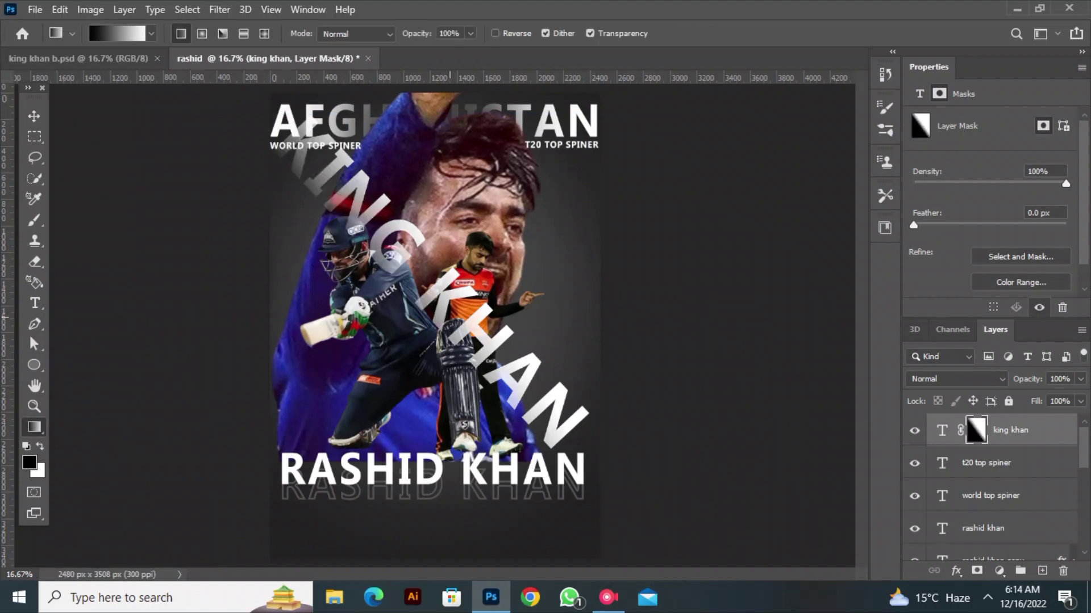
Place the KING KHAN layer beneath the player cutouts and AFGHANISTAN, directly above the Layer 1 glow
{"action": "left_click", "coordinate": [34, 116]}
{"action": "left_click_drag", "start_coordinate": [976, 430], "coordinate": [937, 544]}
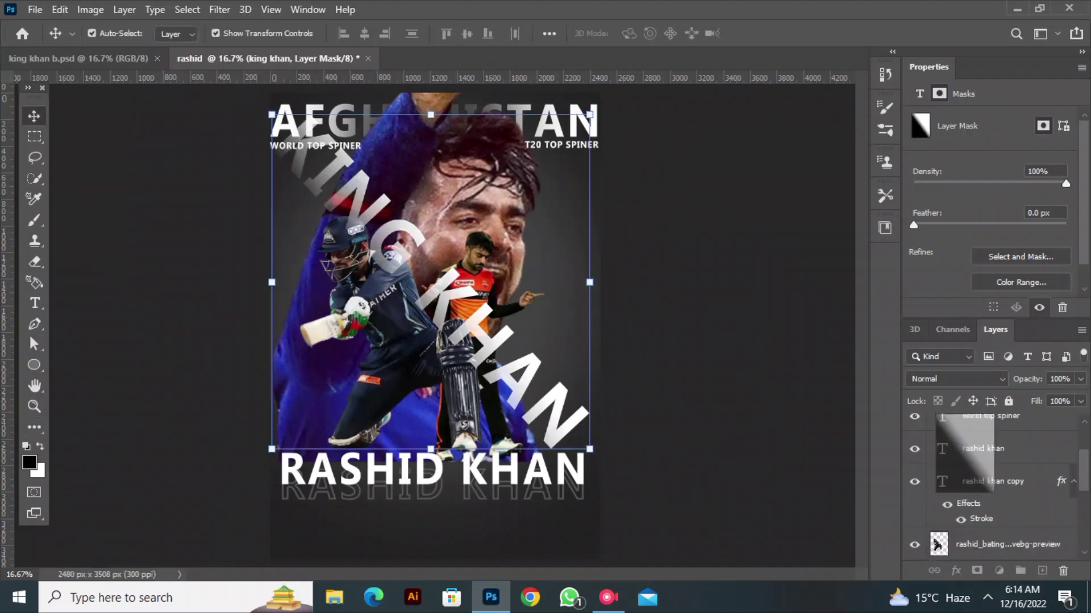
{"action": "mouse_move", "coordinate": [964, 454]}
{"action": "left_mouse_down"}
{"action": "mouse_move", "coordinate": [987, 277]}
{"action": "mouse_move", "coordinate": [985, 453]}
{"action": "mouse_move", "coordinate": [977, 453]}
{"action": "left_mouse_up"}
{"action": "scroll", "coordinate": [994, 482], "scroll_direction": "down", "scroll_amount": 2}
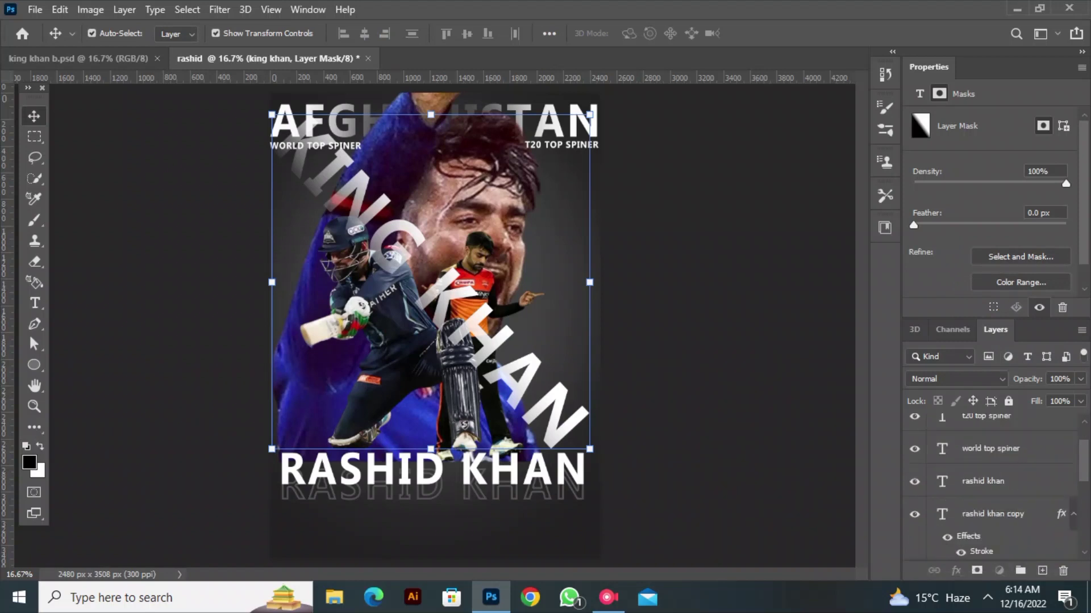
{"action": "left_click_drag", "start_coordinate": [1012, 573], "coordinate": [977, 488]}
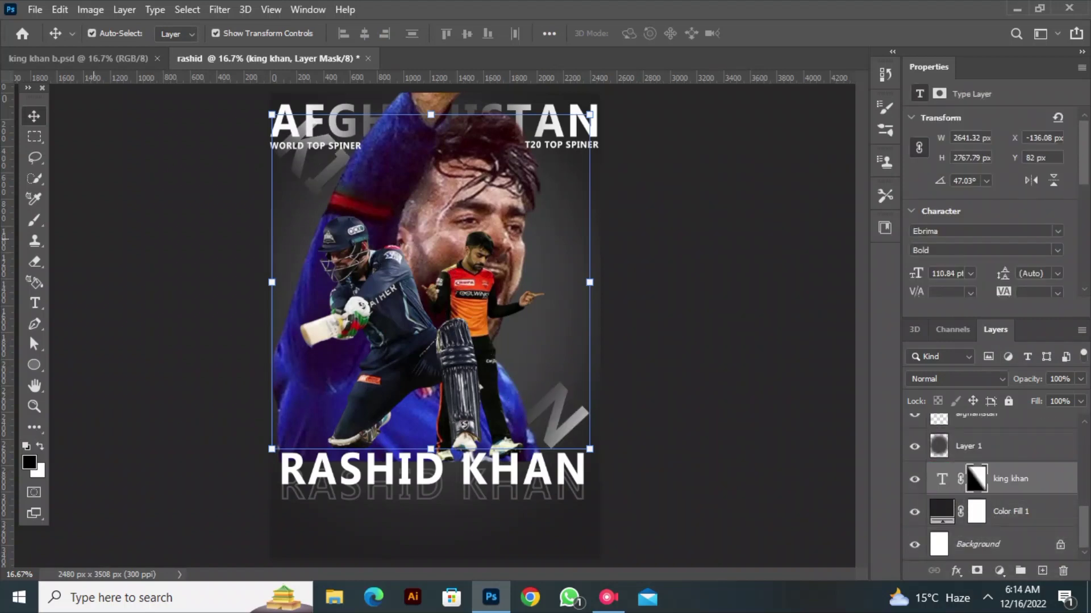
{"action": "left_click_drag", "start_coordinate": [994, 446], "coordinate": [994, 490]}
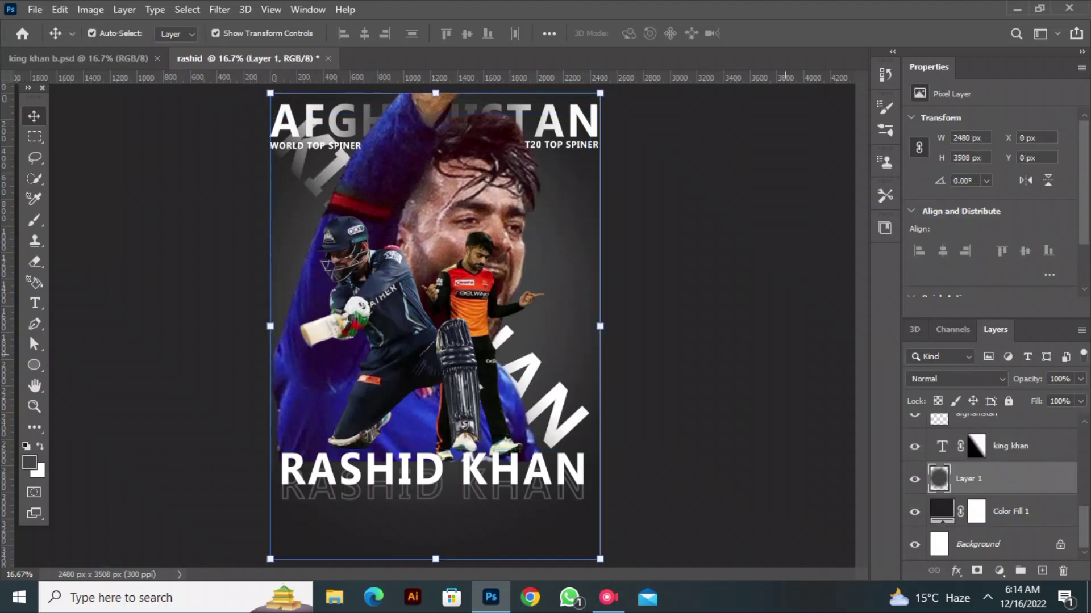
{"action": "left_click", "coordinate": [767, 343]}
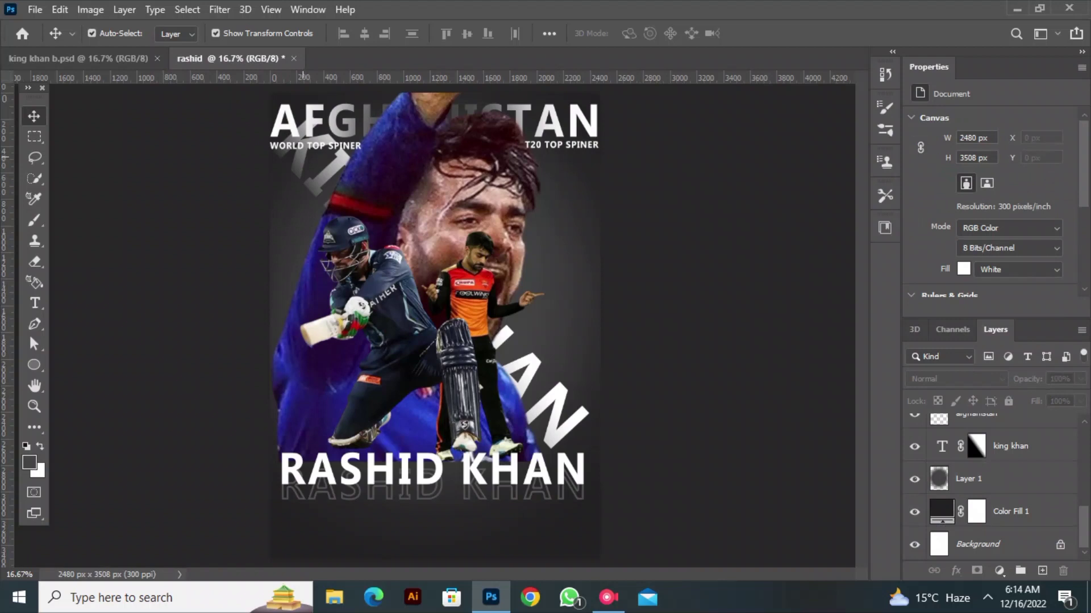
Scale the diagonal KING KHAN text down to 91.68% and shift it slightly lower behind the portrait
{"action": "left_click", "coordinate": [302, 157]}
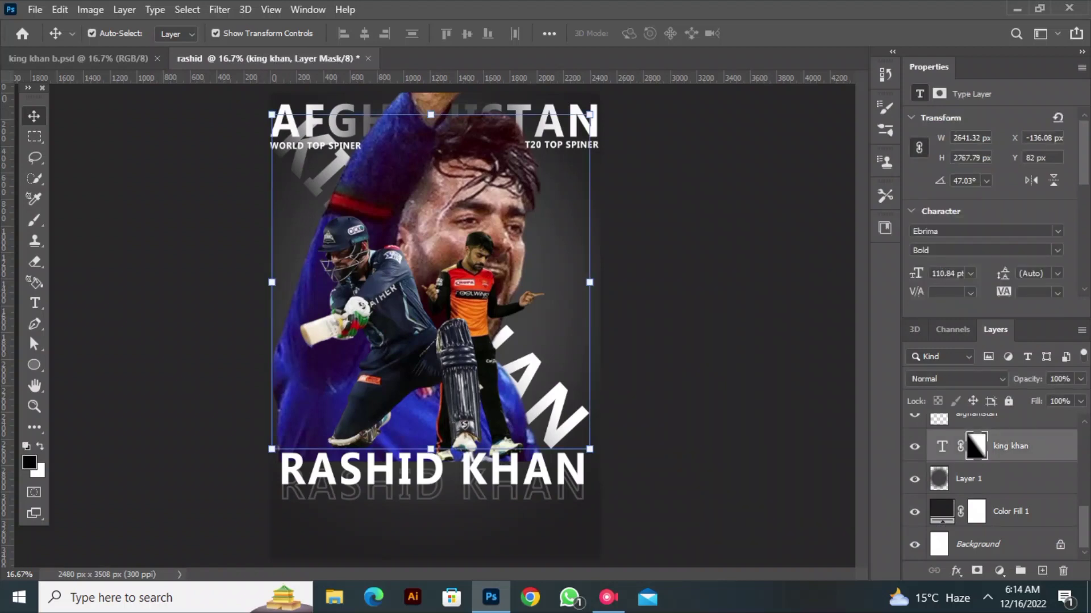
{"action": "left_click_drag", "start_coordinate": [271, 114], "coordinate": [323, 132]}
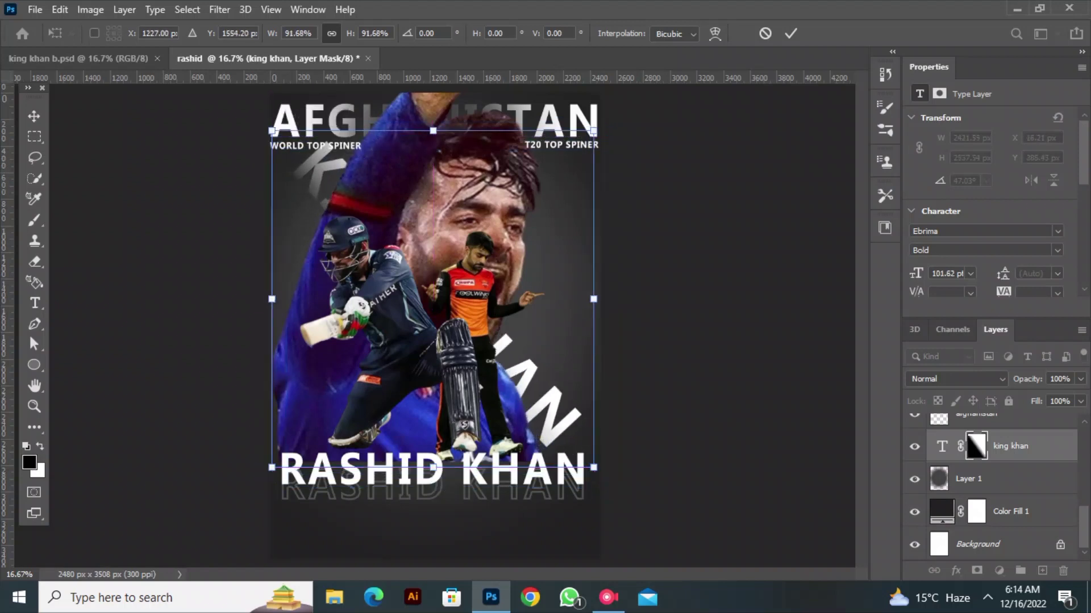
{"action": "left_click", "coordinate": [790, 33]}
{"action": "left_click", "coordinate": [457, 209]}
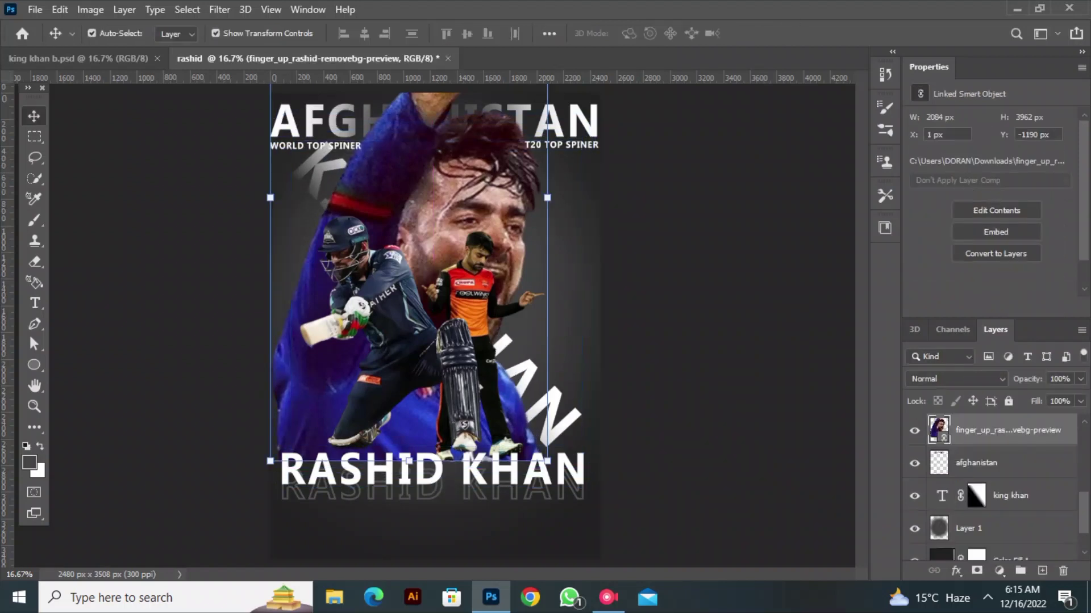
Add a layer mask to the large finger_up portrait and fade its lower edge with a vertical black-to-white linear gradient
{"action": "left_click", "coordinate": [976, 571]}
{"action": "left_click", "coordinate": [34, 427]}
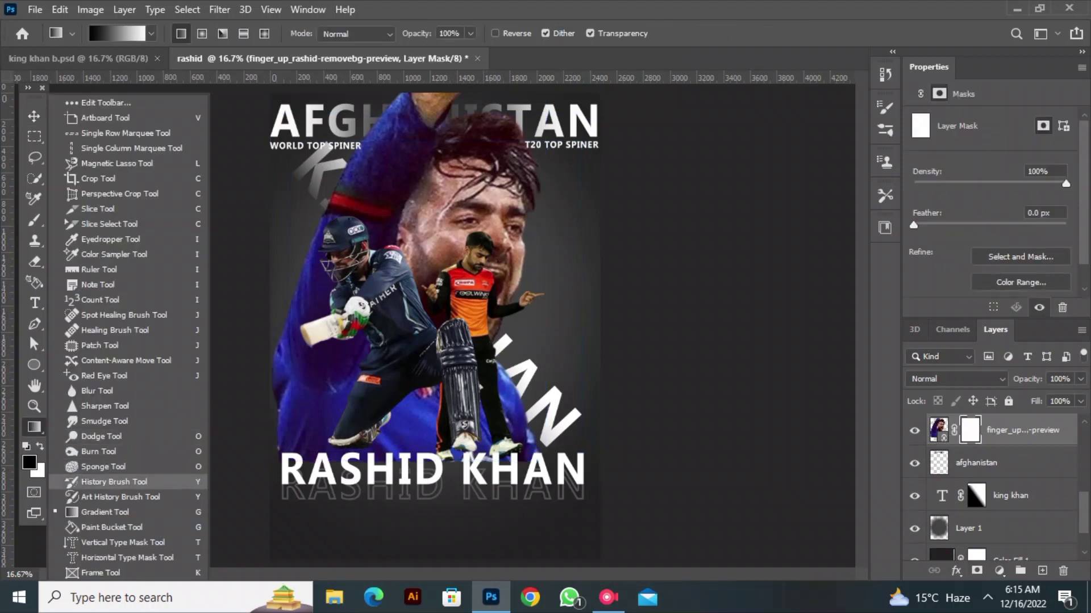
{"action": "left_click", "coordinate": [96, 526]}
{"action": "left_click_drag", "start_coordinate": [398, 425], "coordinate": [412, 504]}
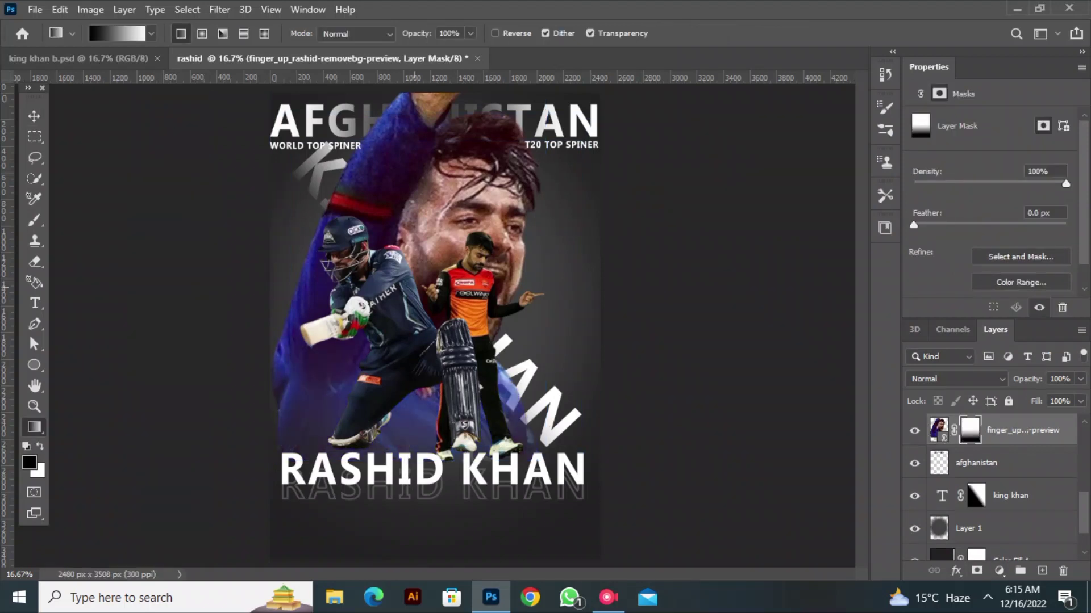
{"action": "key", "text": "v"}
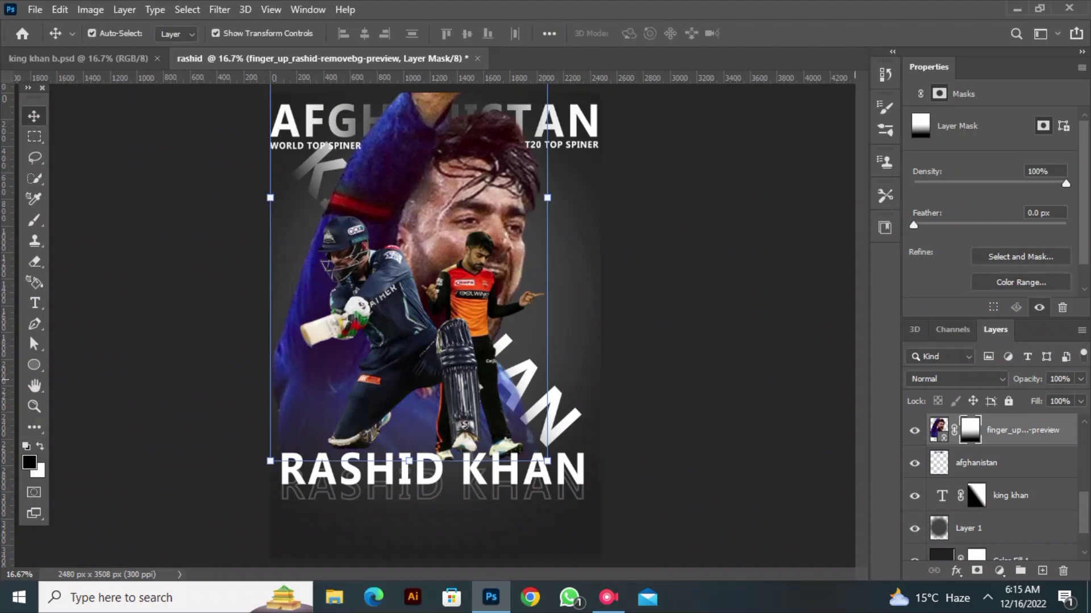
Add a Black & White adjustment layer with the Default preset directly above the large portrait layer
{"action": "left_click", "coordinate": [998, 570]}
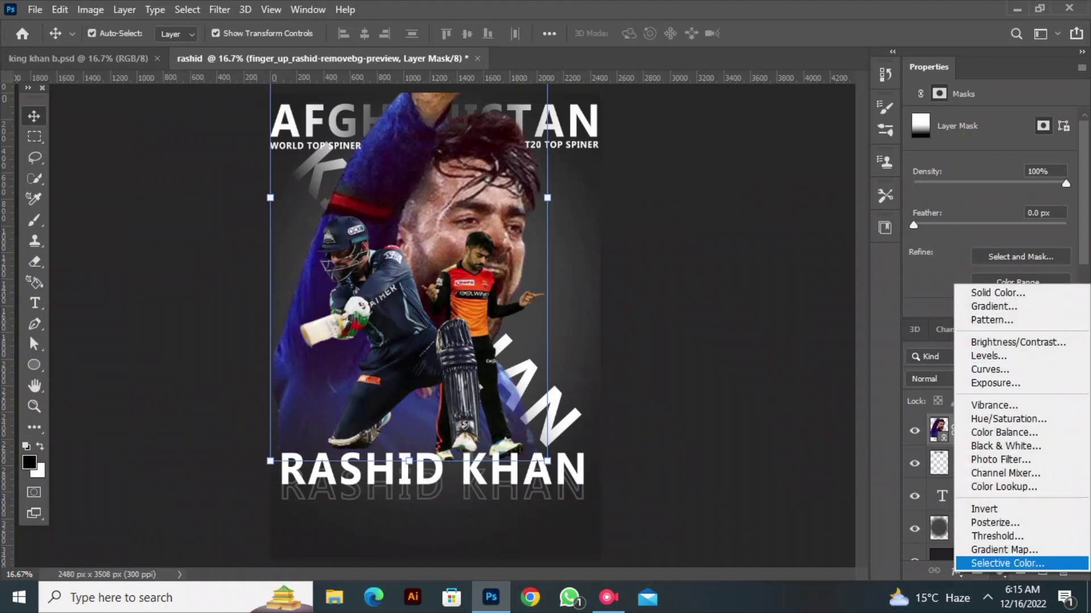
{"action": "left_click", "coordinate": [999, 570]}
{"action": "left_click", "coordinate": [957, 571]}
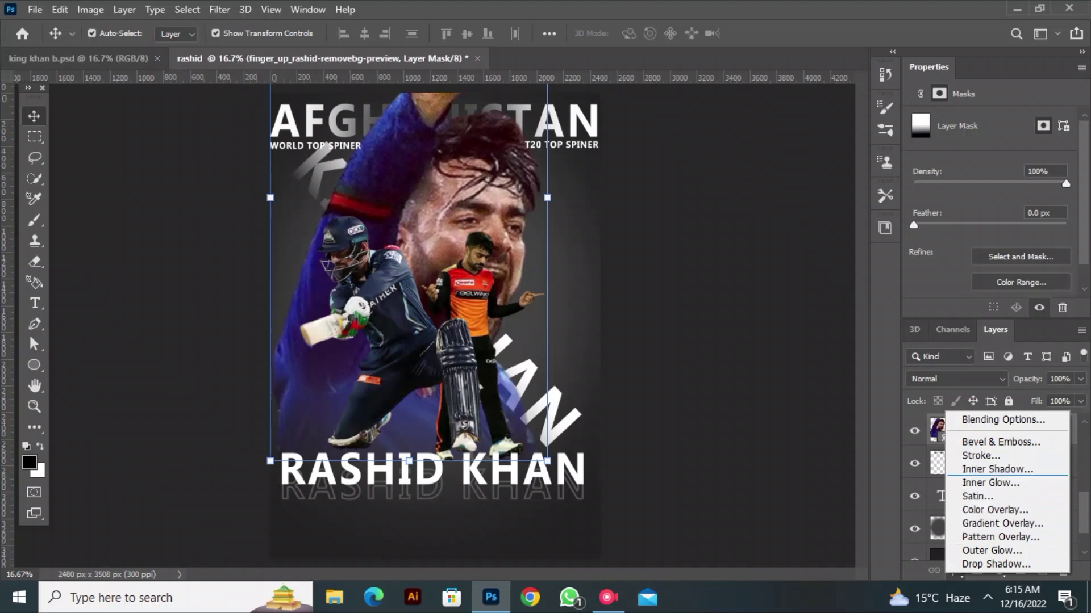
{"action": "left_click", "coordinate": [999, 574]}
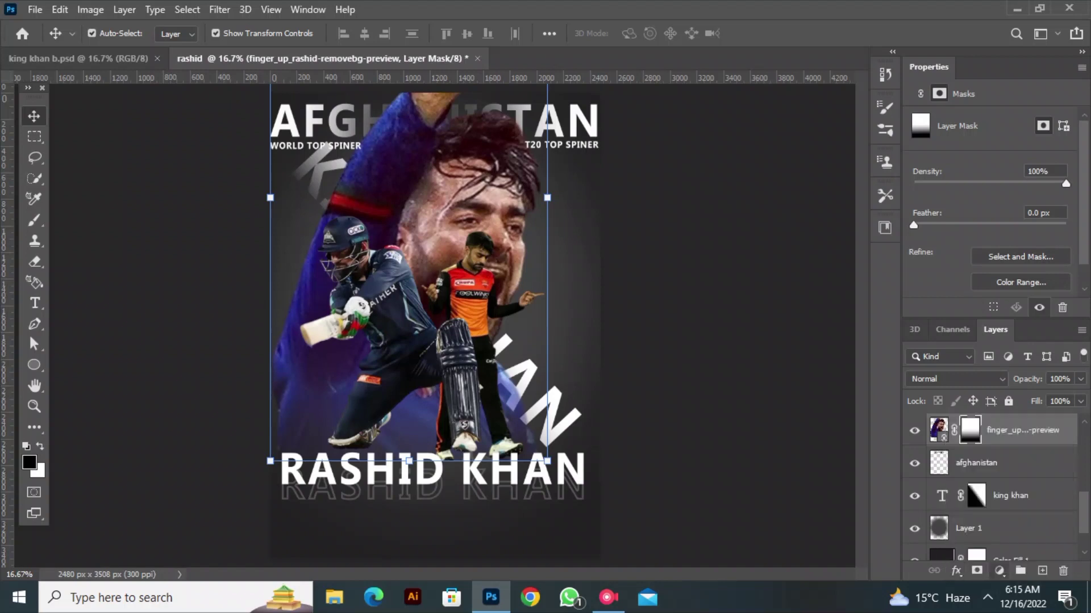
{"action": "left_click", "coordinate": [999, 571]}
{"action": "left_click", "coordinate": [1005, 445]}
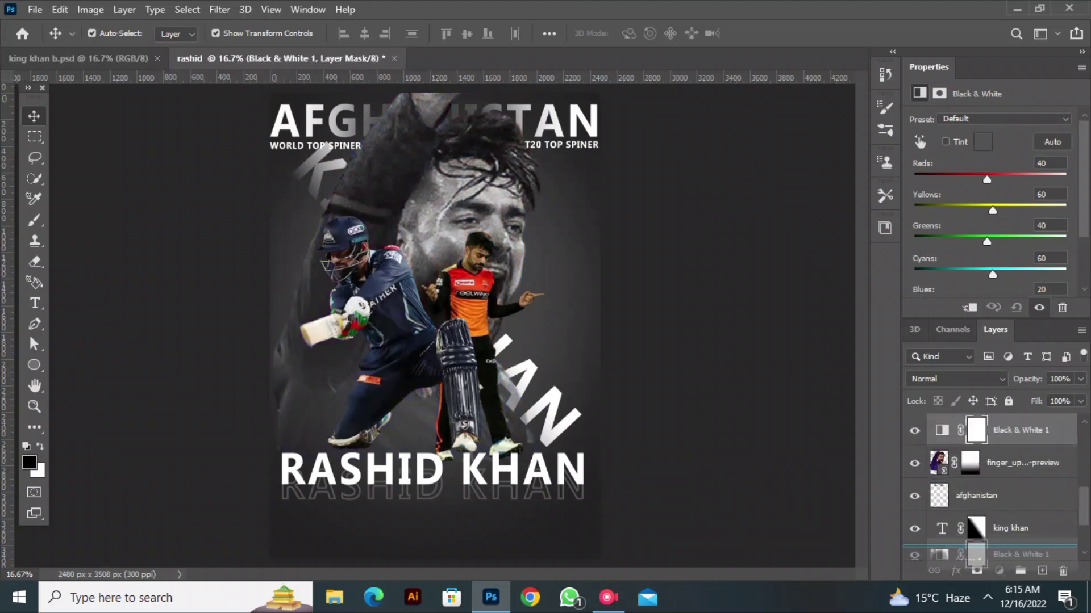
Duplicate the Black & White adjustment twice and place one copy directly above each of the two smaller player cutouts
{"action": "key", "text": "ctrl+j"}
{"action": "key", "text": "ctrl+j"}
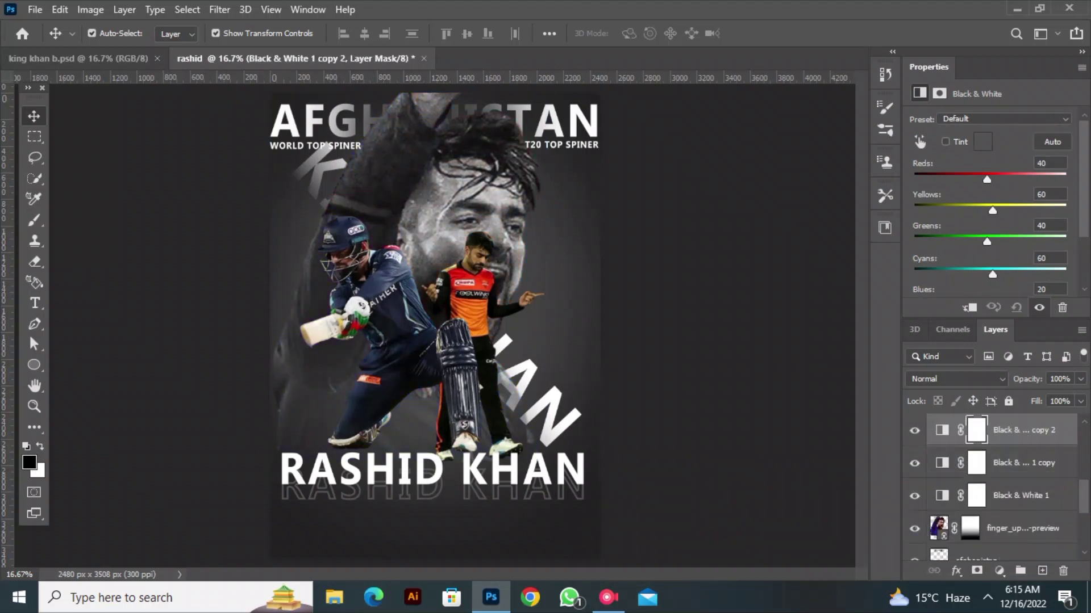
{"action": "left_click_drag", "start_coordinate": [1005, 430], "coordinate": [1022, 466]}
{"action": "left_click_drag", "start_coordinate": [1023, 544], "coordinate": [1022, 435]}
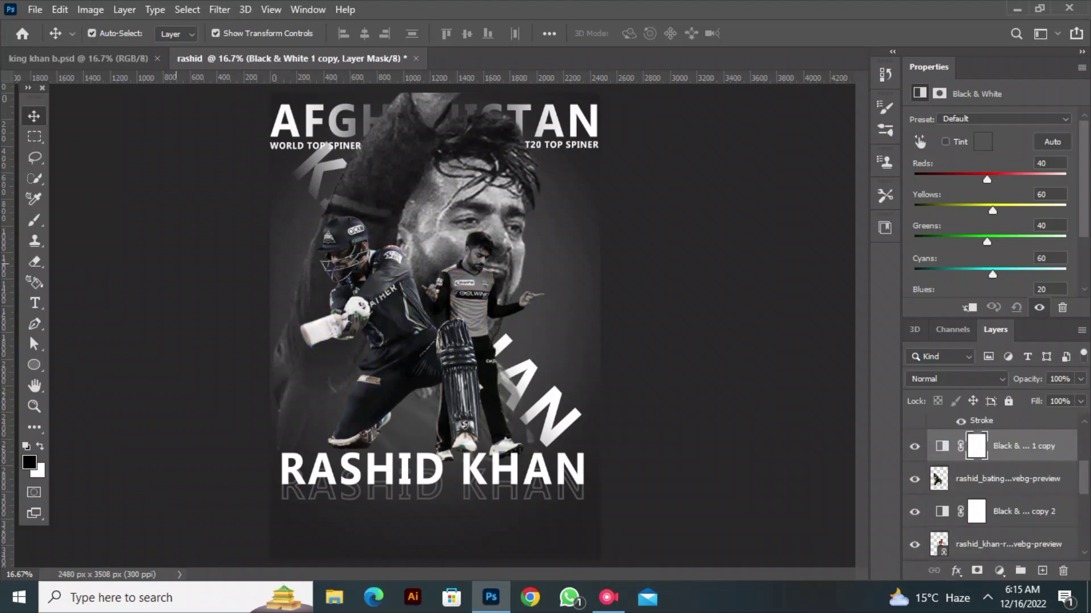
{"action": "left_click", "coordinate": [144, 253]}
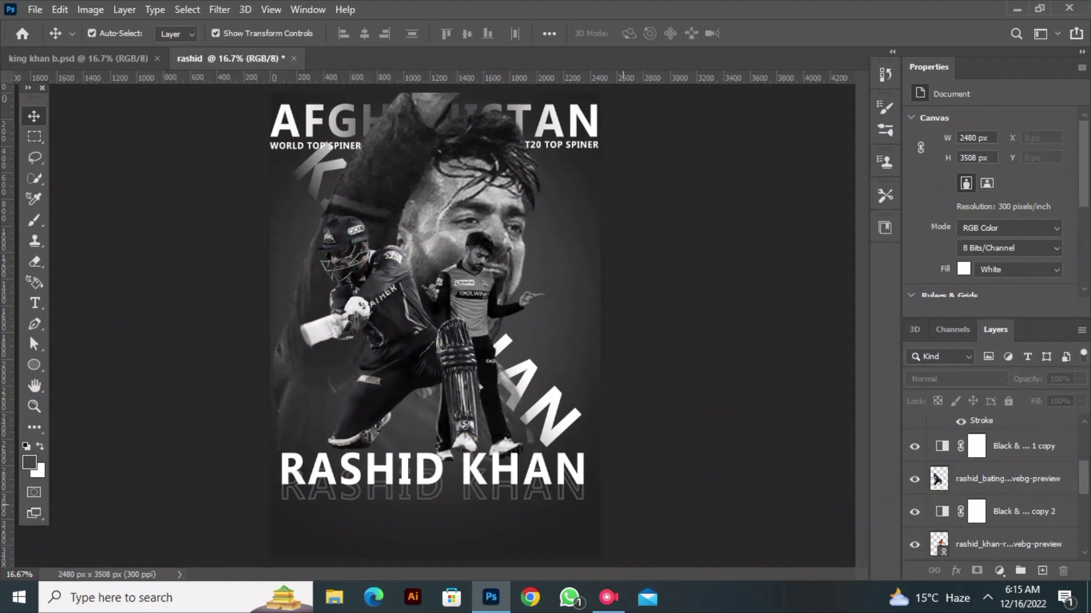
{"action": "left_click", "coordinate": [608, 597]}
{"action": "left_click", "coordinate": [500, 279]}
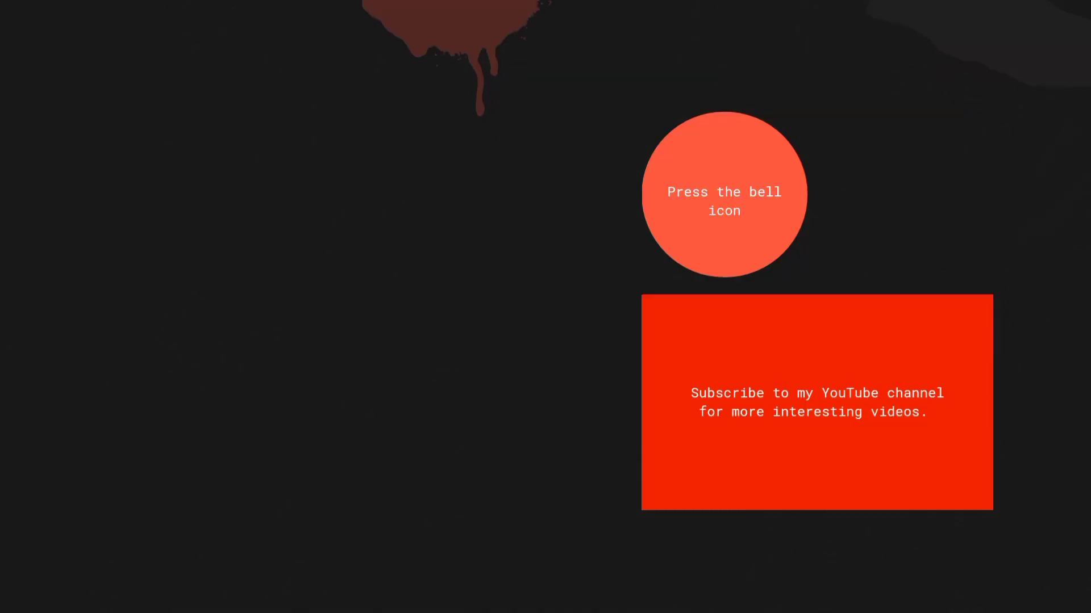